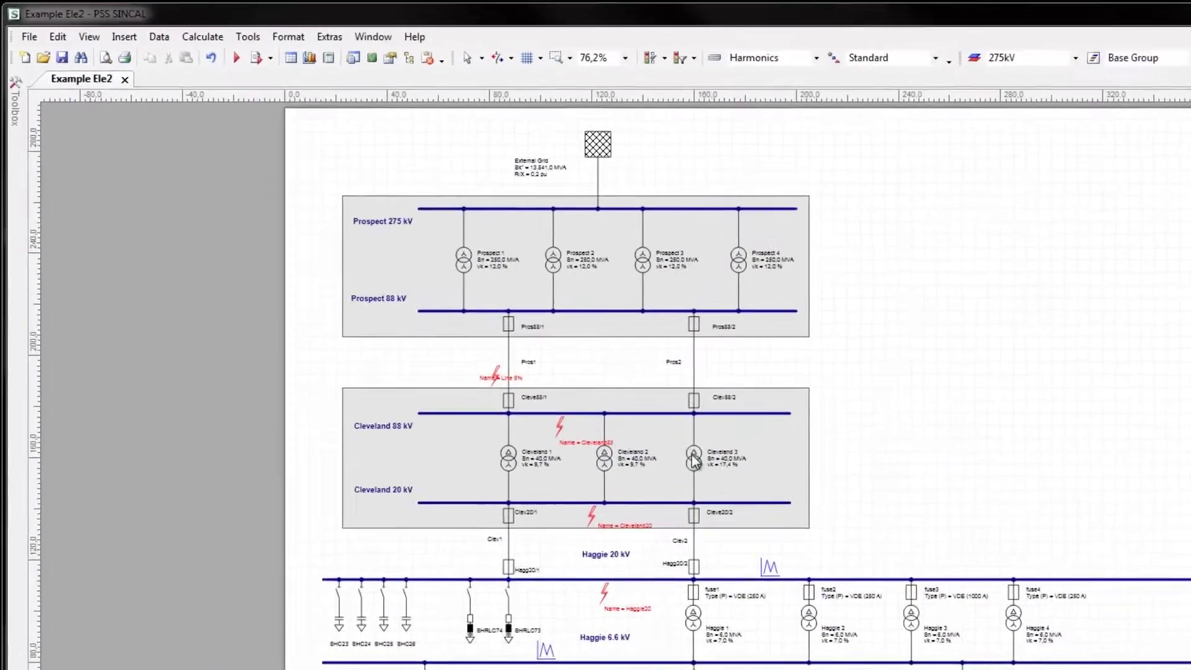
- Review the Cleveland 3 transformer's harmonic state options, leaving them unchanged
{"action": "left_click", "coordinate": [512, 338]}
{"action": "double_click", "coordinate": [799, 529]}
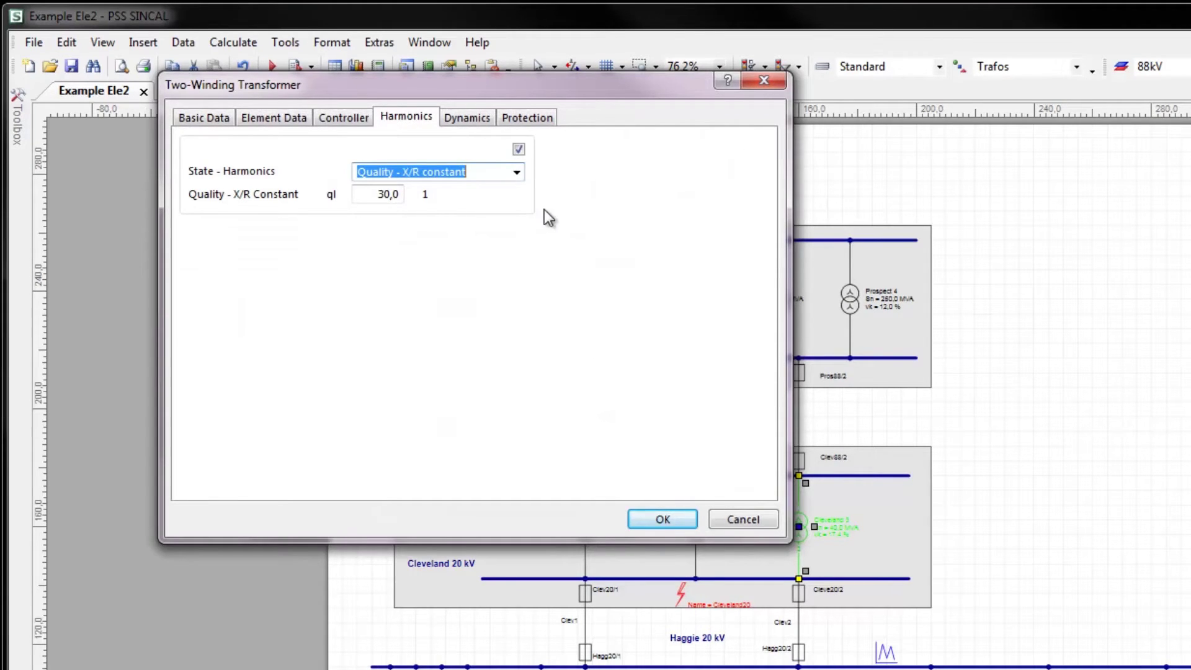
{"action": "left_click", "coordinate": [517, 172]}
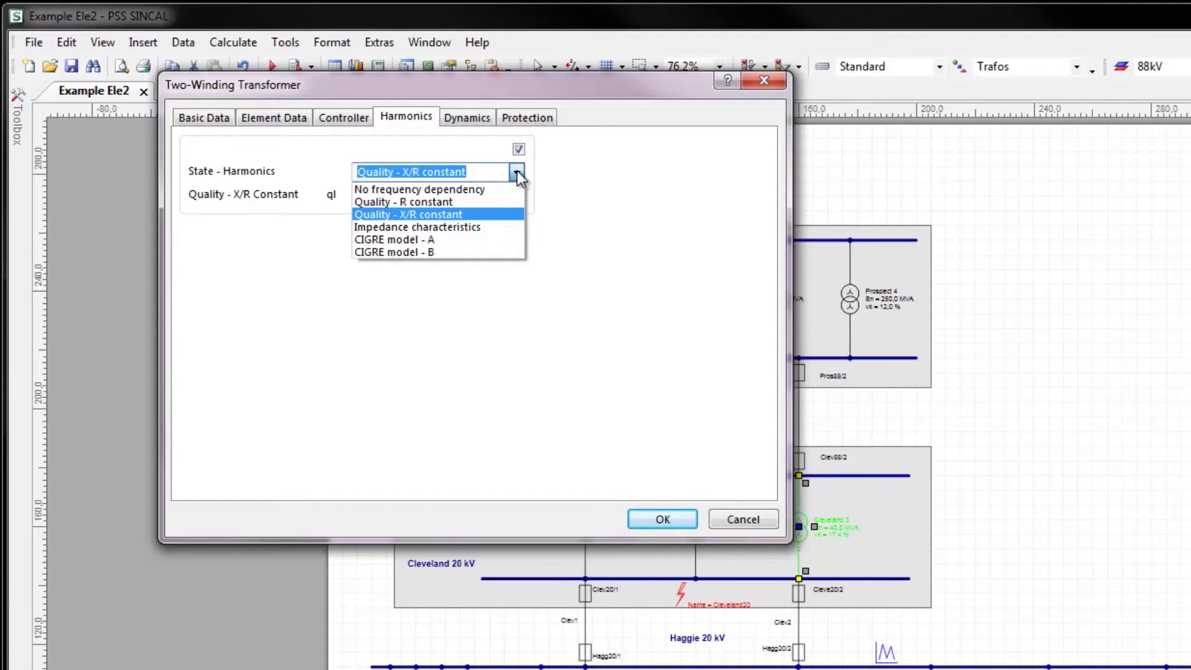
{"action": "left_click", "coordinate": [697, 448]}
{"action": "left_click", "coordinate": [690, 520]}
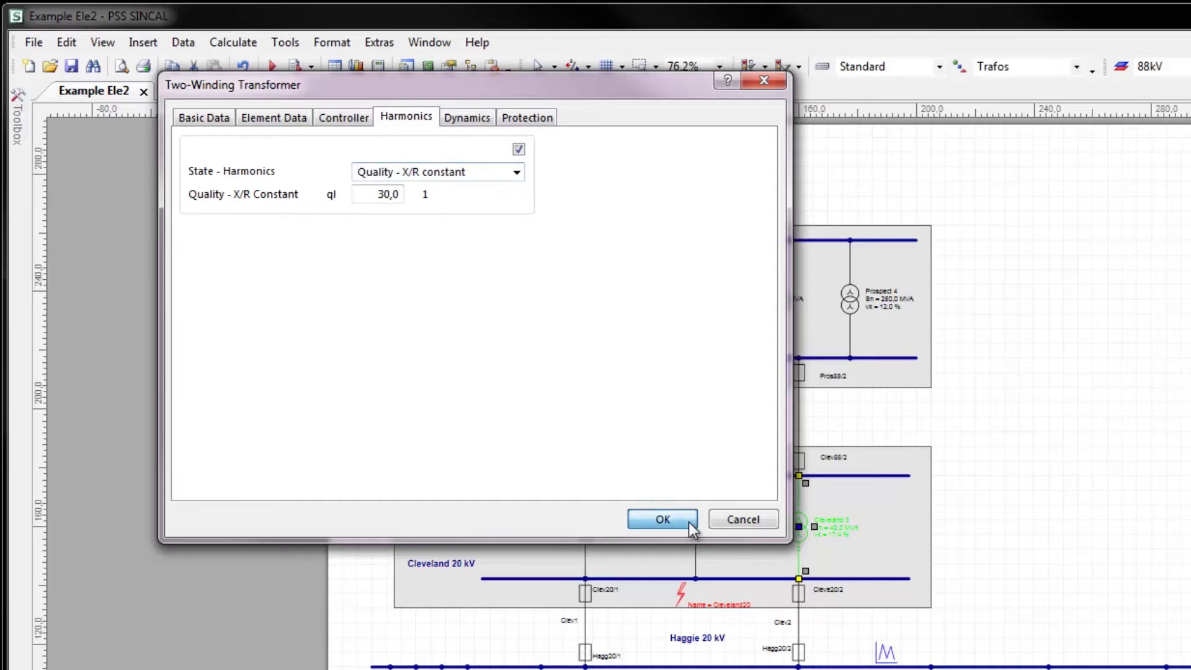
{"action": "left_click", "coordinate": [1028, 624]}
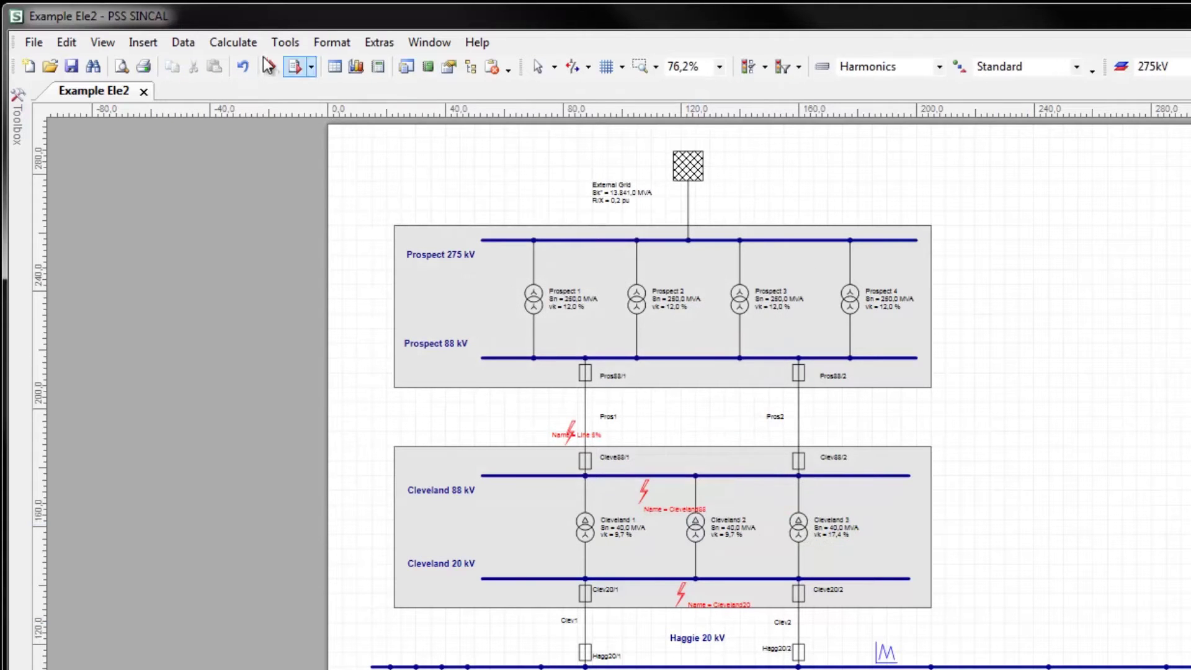
- Review the harmonics frequency characteristics, including Haggie 6.6 kV's, without choosing a reference node
{"action": "left_click", "coordinate": [186, 41]}
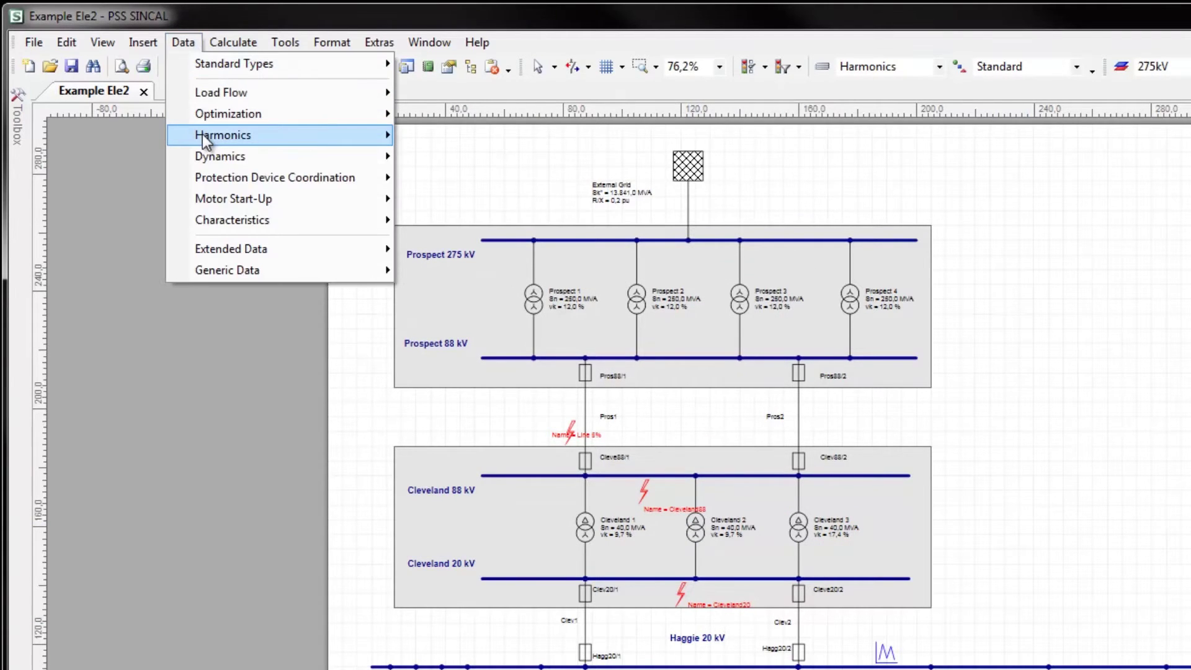
{"action": "mouse_move", "coordinate": [336, 134]}
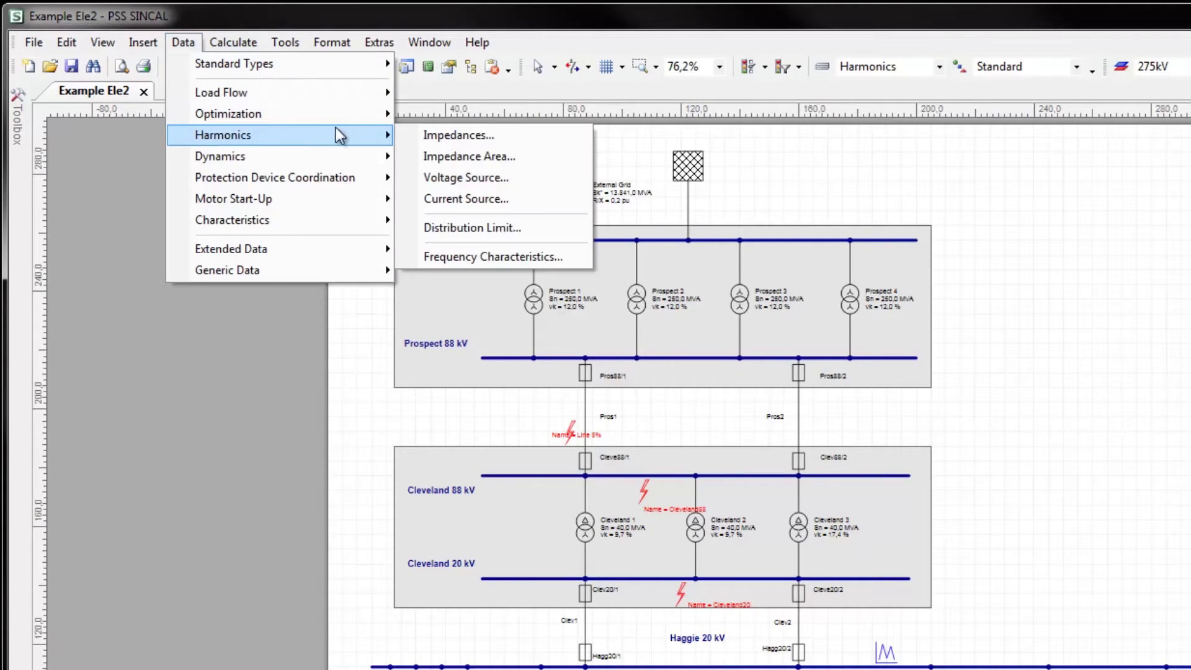
{"action": "left_click", "coordinate": [510, 257]}
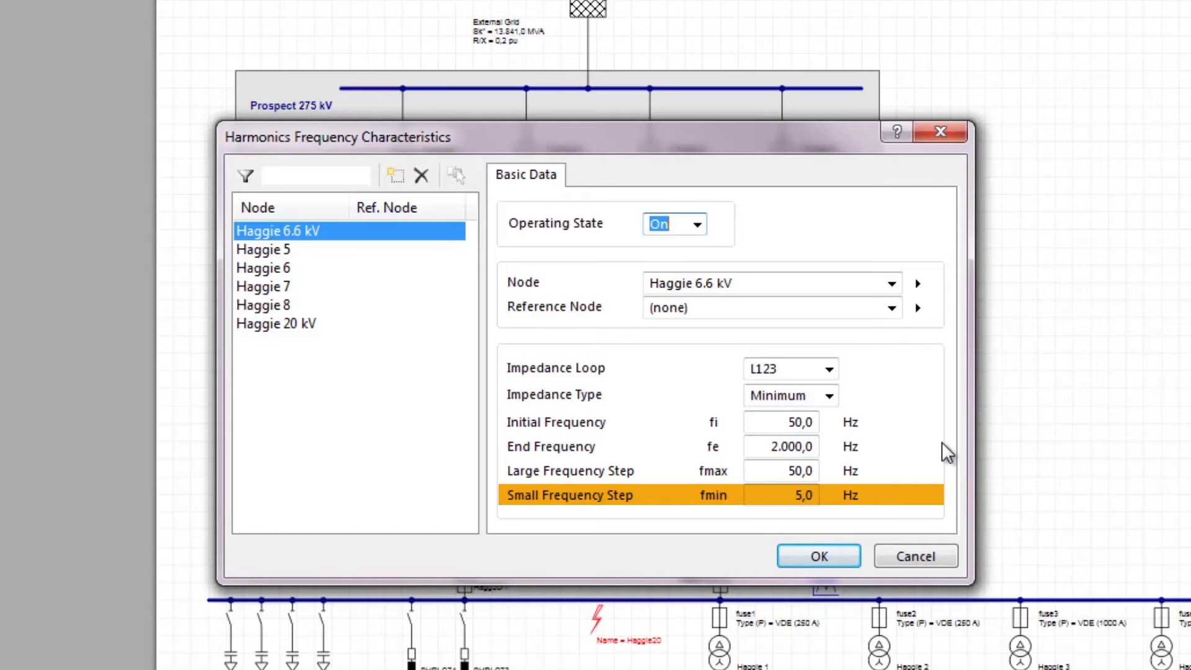
{"action": "left_click", "coordinate": [891, 308]}
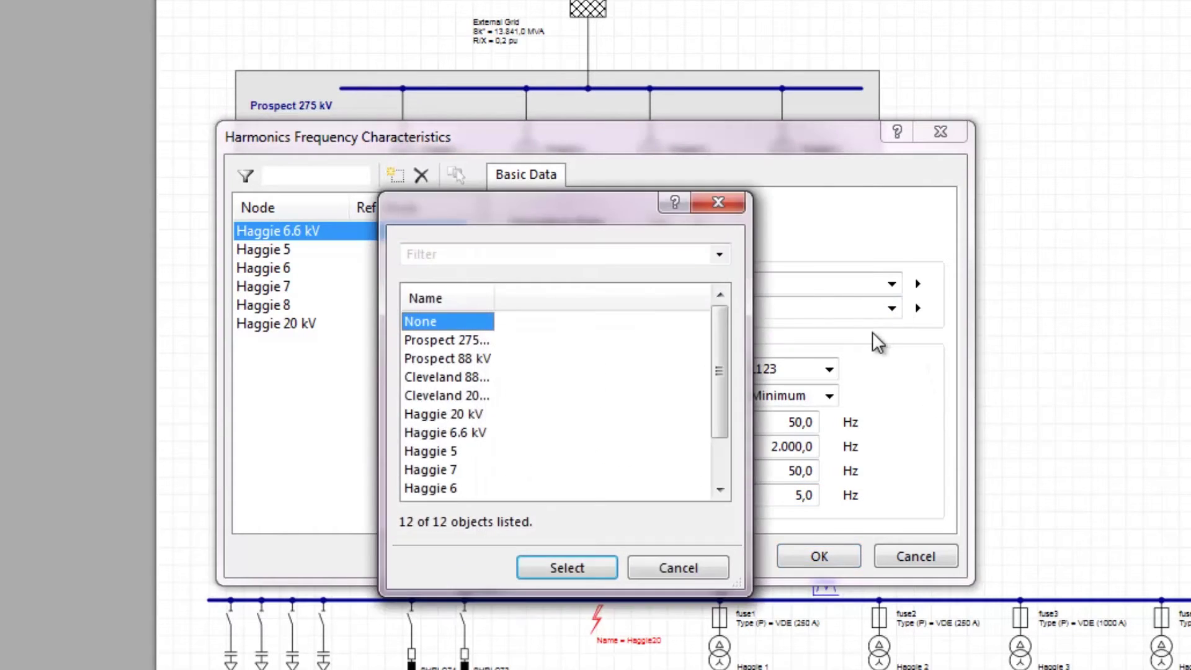
{"action": "left_click", "coordinate": [709, 571]}
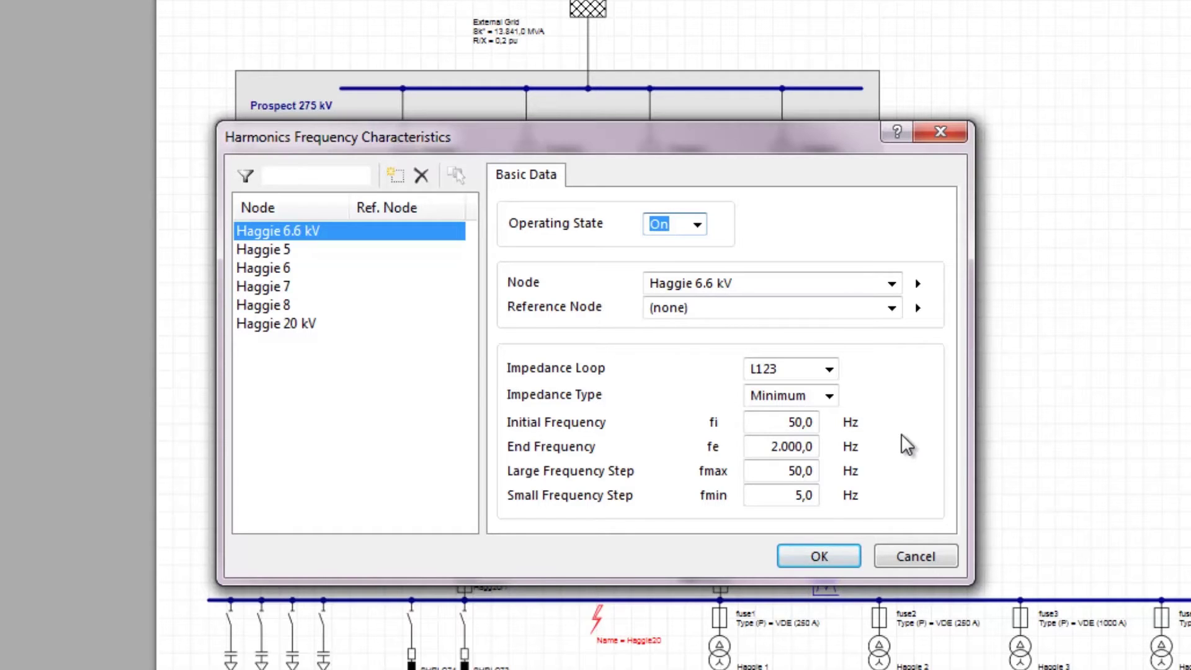
{"action": "left_click", "coordinate": [843, 558]}
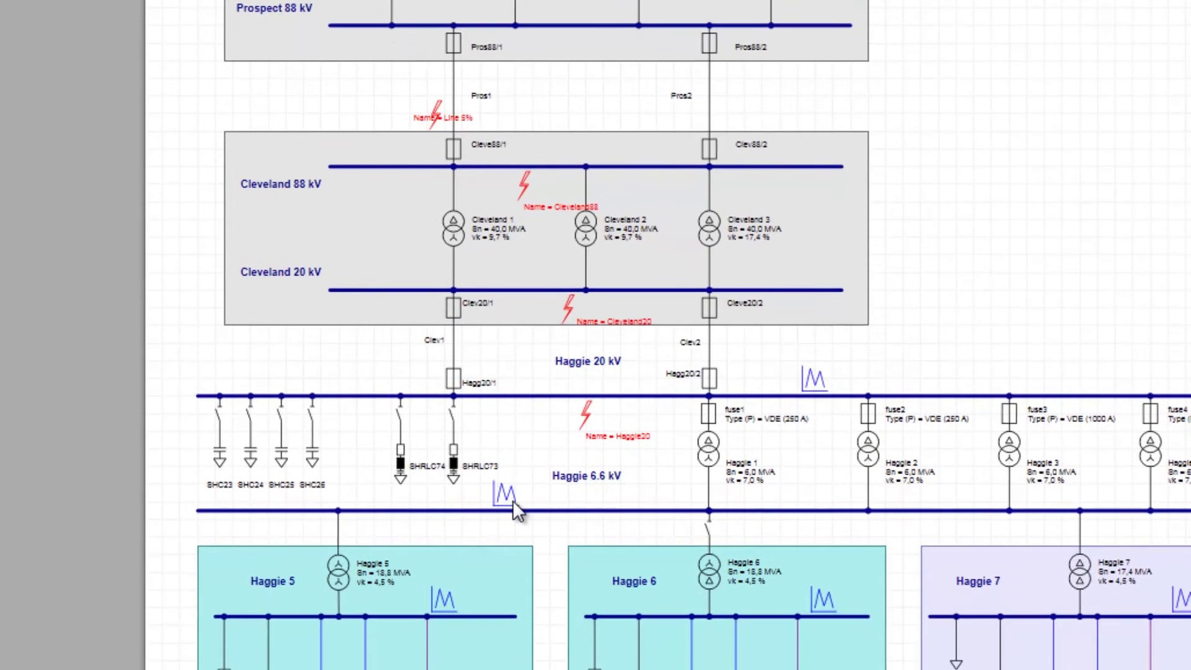
{"action": "double_click", "coordinate": [512, 499]}
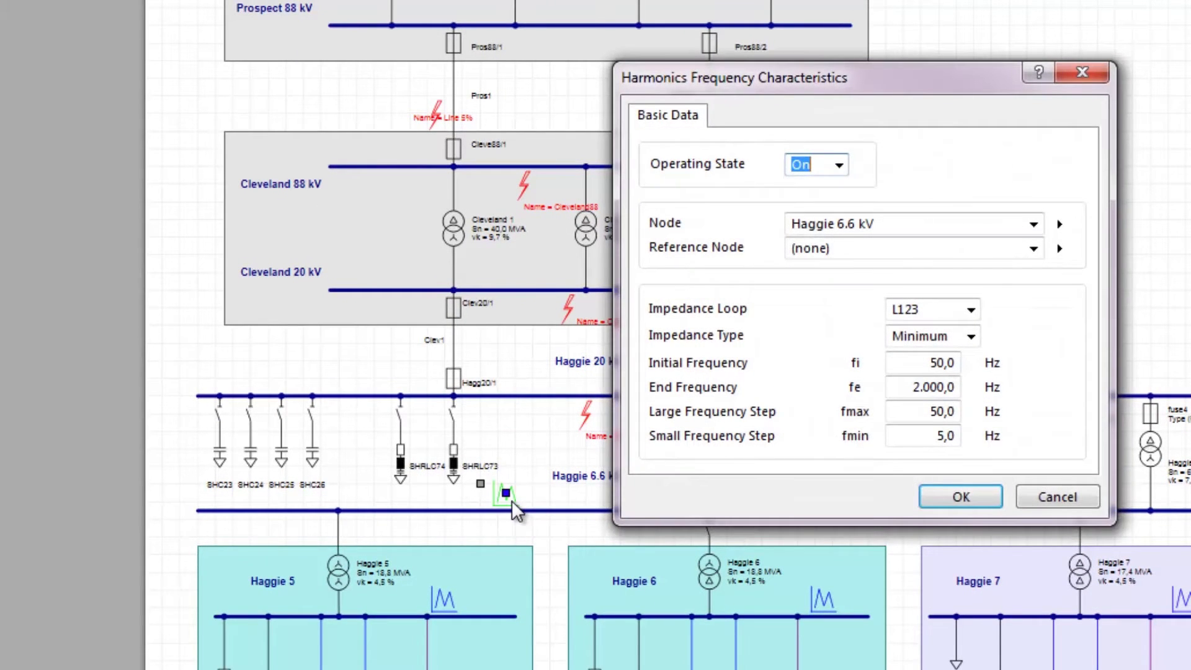
{"action": "left_click", "coordinate": [940, 493]}
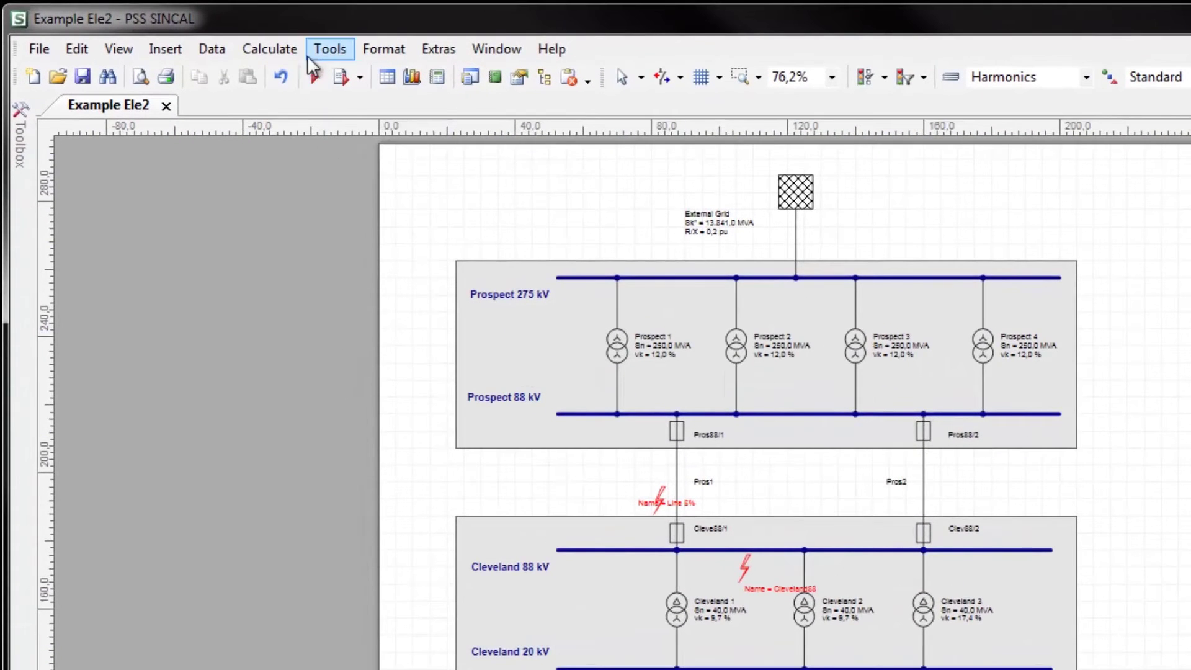
- View the 12-pulse bridge parallel spectrum among the harmonic current source spectra
{"action": "left_click", "coordinate": [211, 49]}
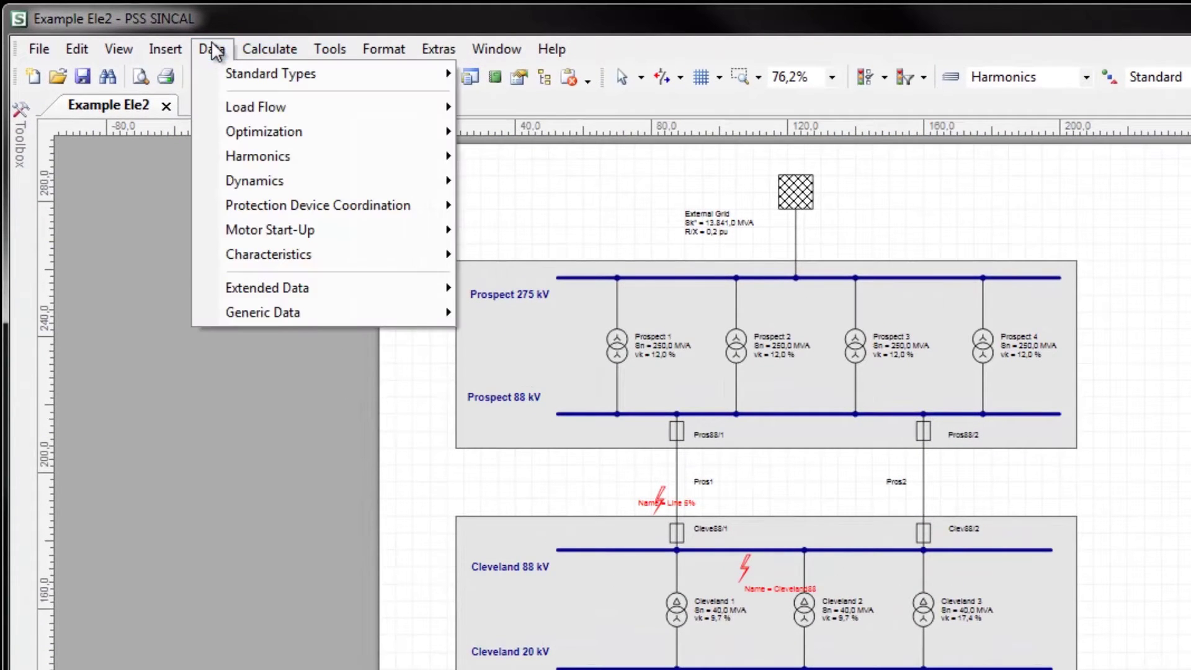
{"action": "mouse_move", "coordinate": [402, 156]}
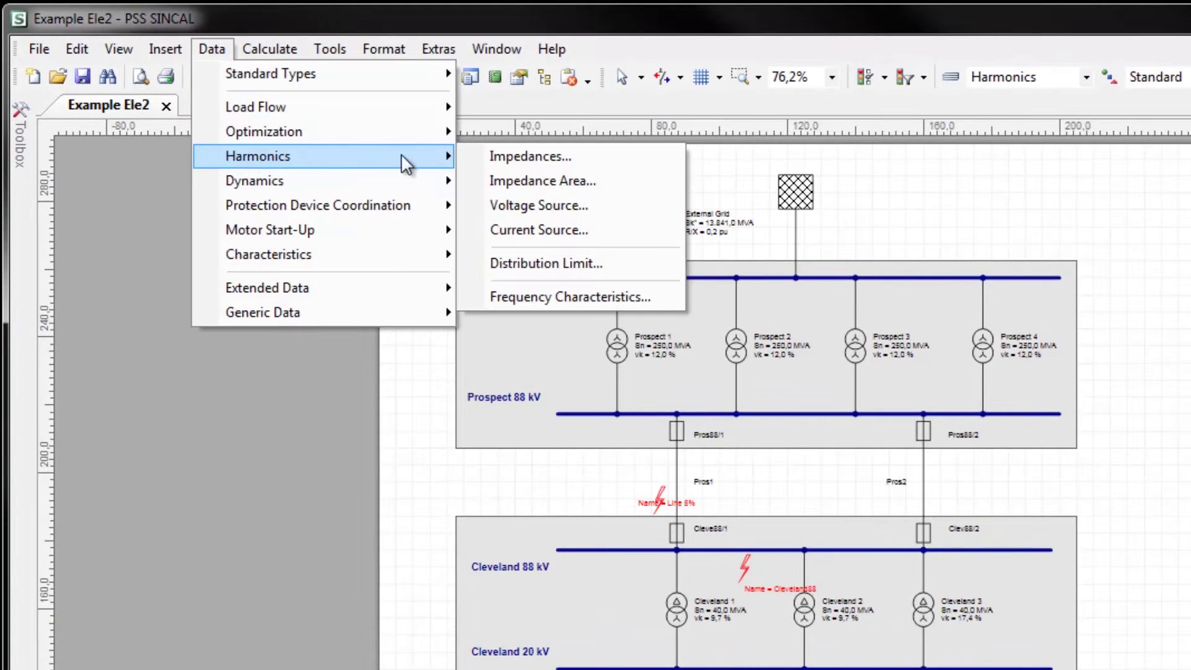
{"action": "left_click", "coordinate": [636, 230]}
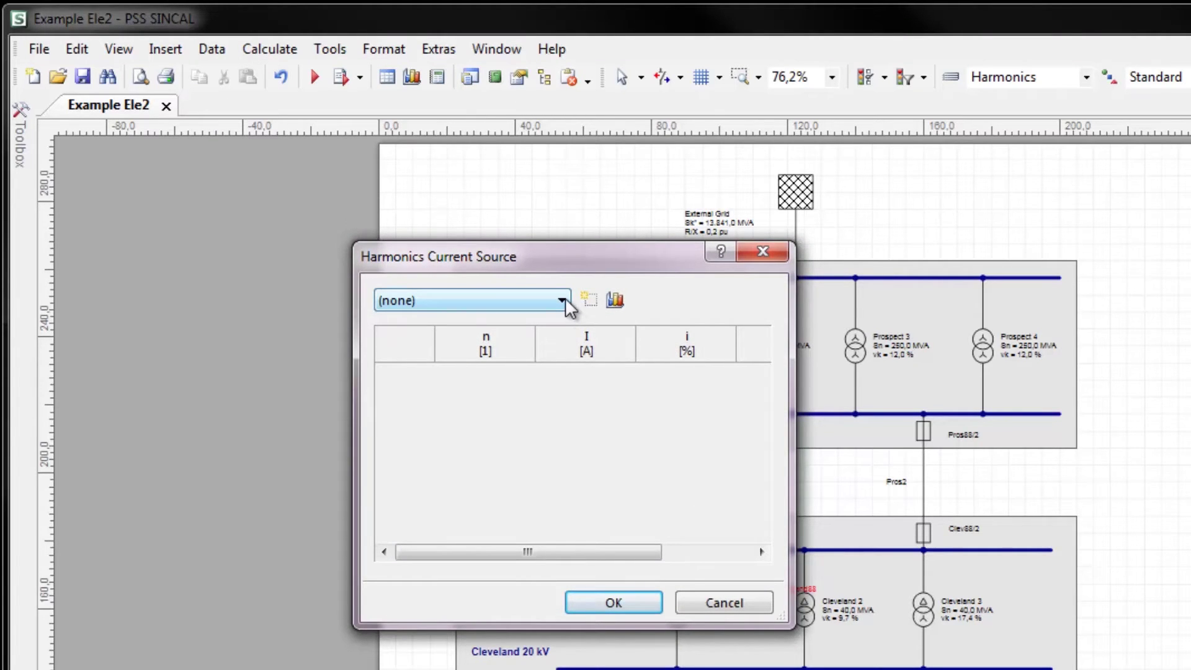
{"action": "left_click", "coordinate": [563, 301]}
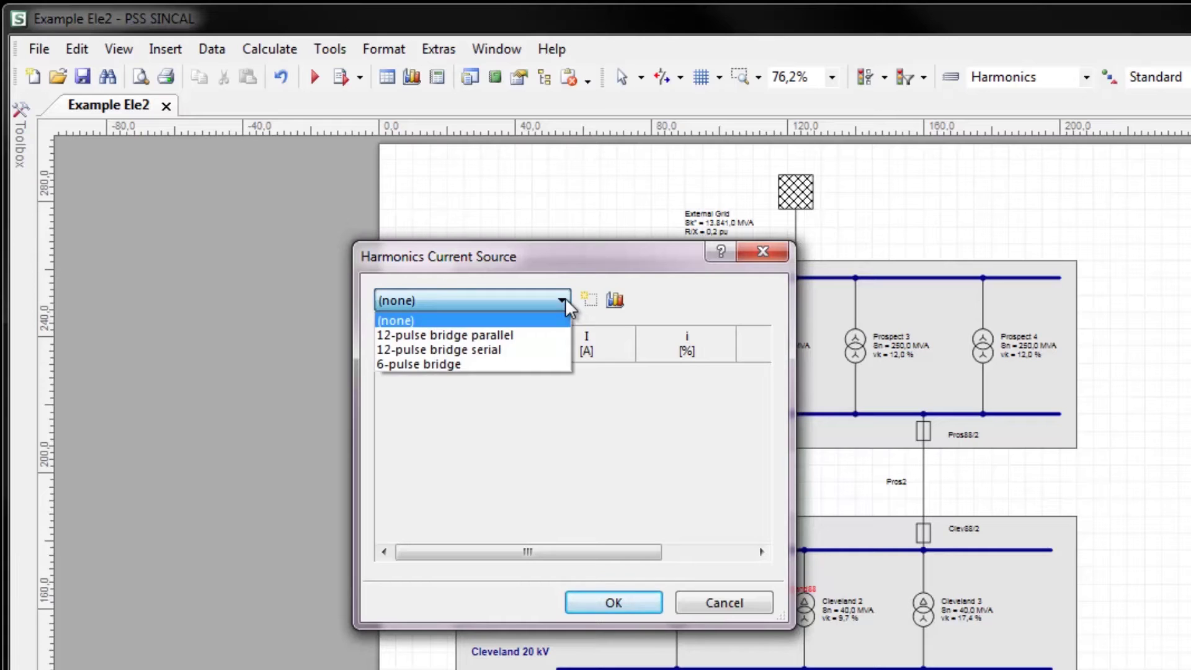
{"action": "left_click", "coordinate": [536, 335]}
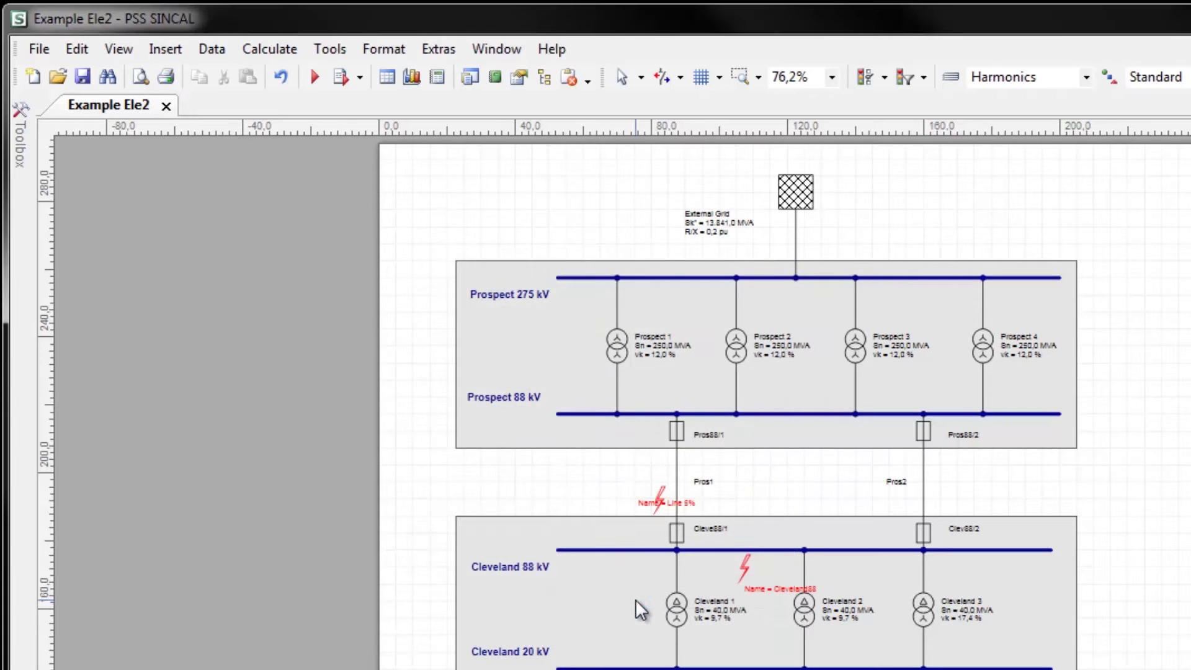
- Check the harmonic settings of the DC 1 load in Haggie 6, importing nothing
{"action": "left_click", "coordinate": [43, 50]}
{"action": "mouse_move", "coordinate": [83, 354]}
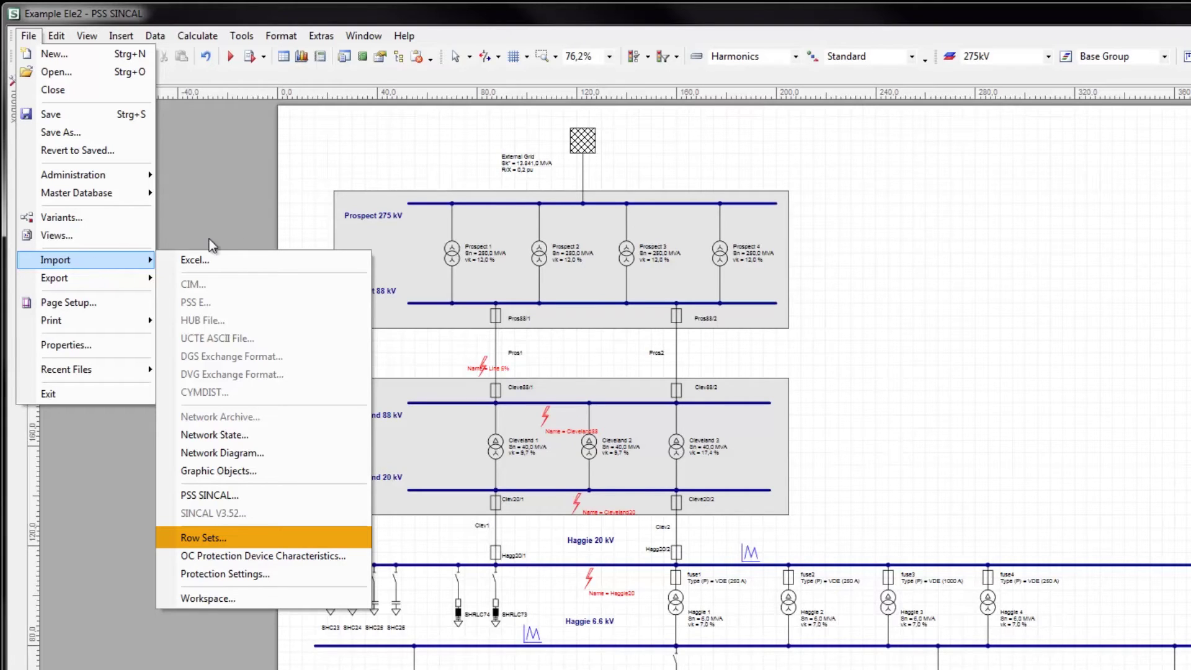
{"action": "left_click", "coordinate": [296, 196]}
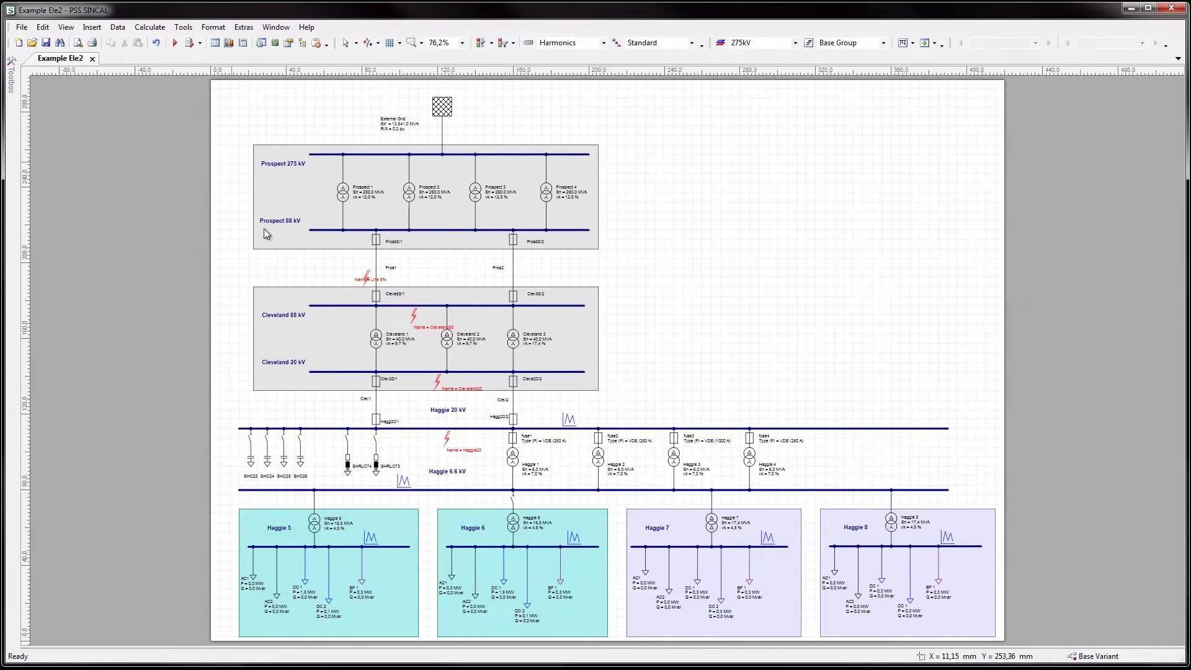
{"action": "double_click", "coordinate": [504, 586]}
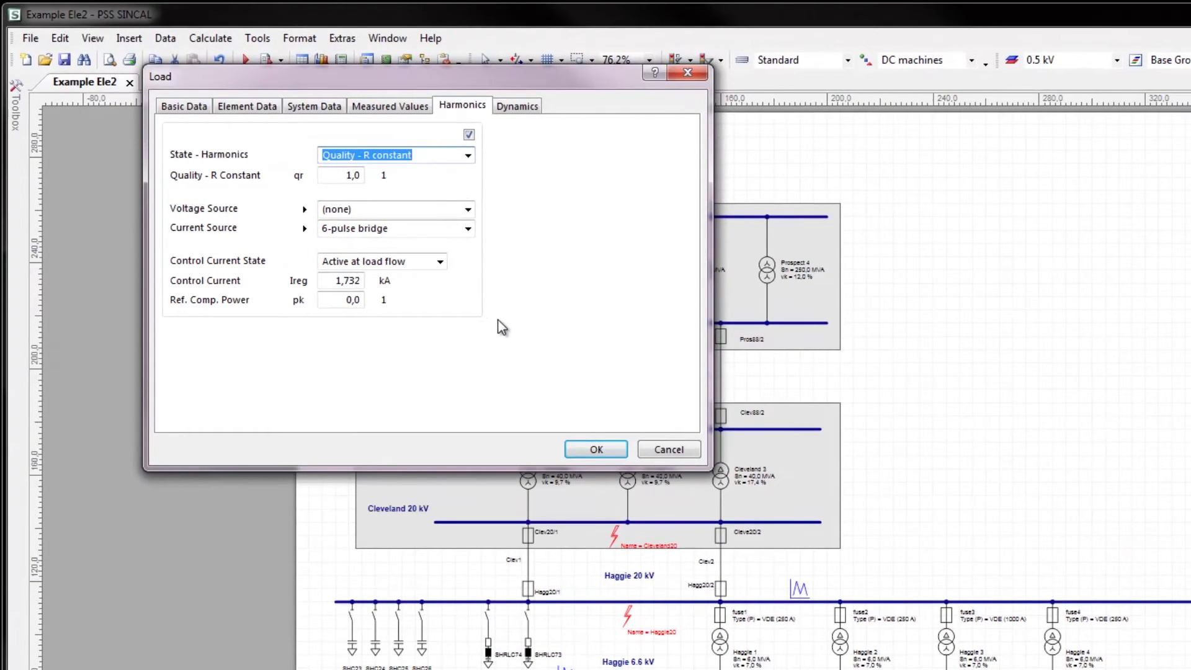
{"action": "left_click", "coordinate": [591, 450]}
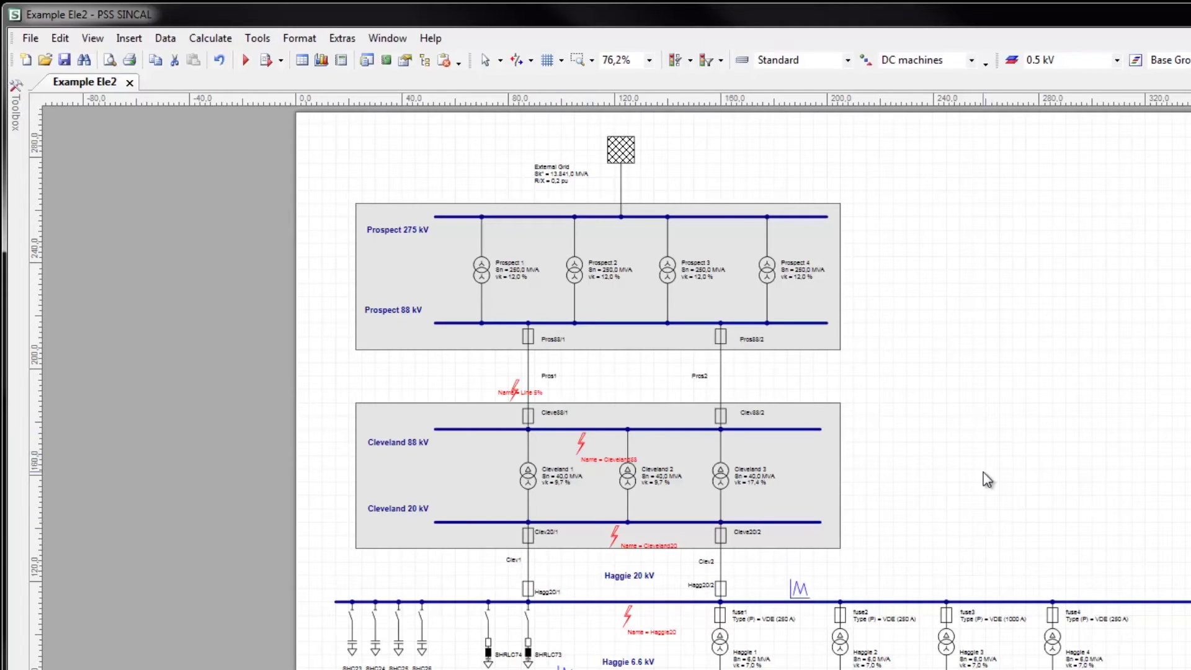
- Keep THFF weighting and Individual values node frequency response in the calculation settings
{"action": "left_click", "coordinate": [209, 39]}
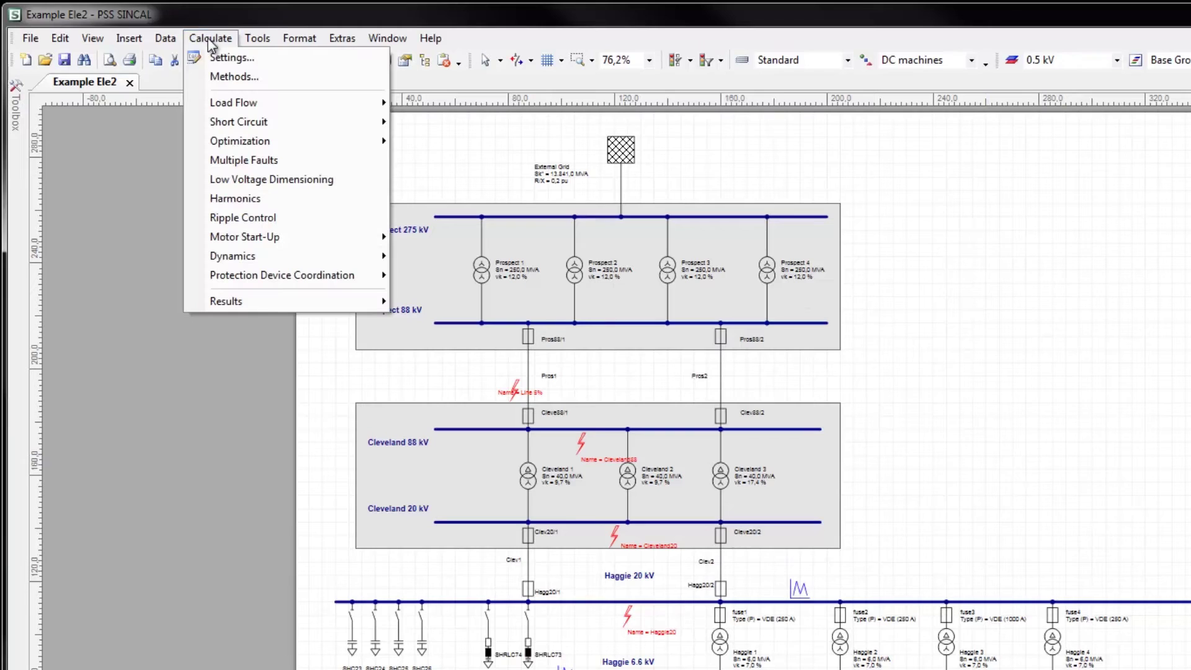
{"action": "left_click", "coordinate": [214, 57]}
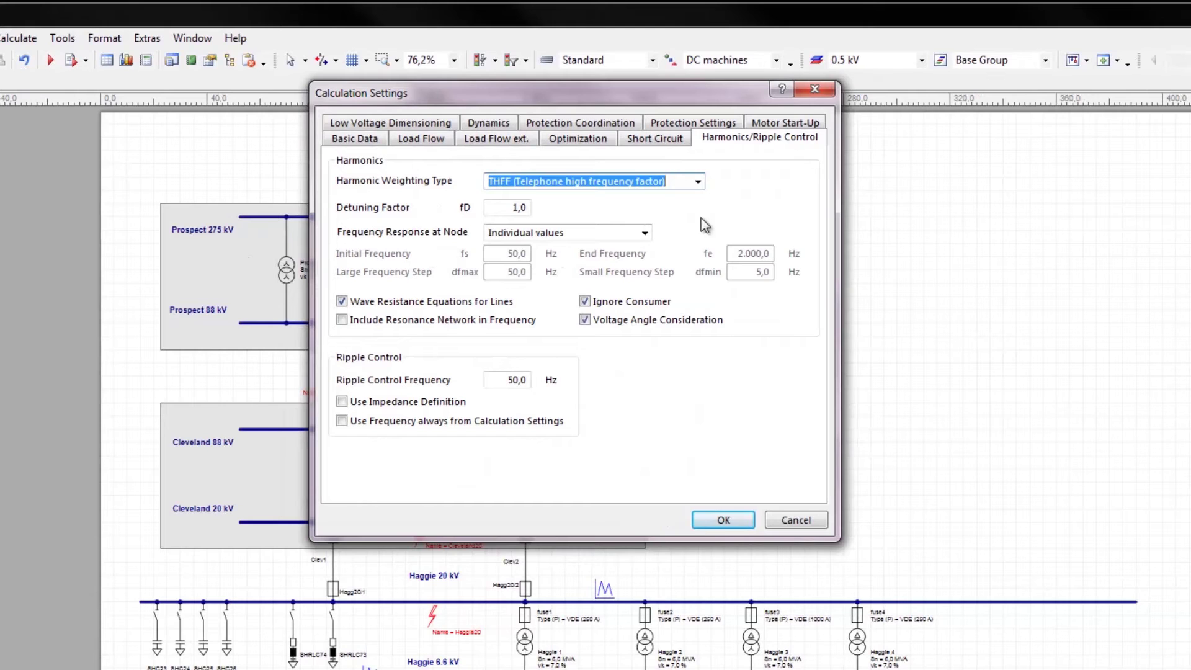
{"action": "left_click", "coordinate": [699, 182]}
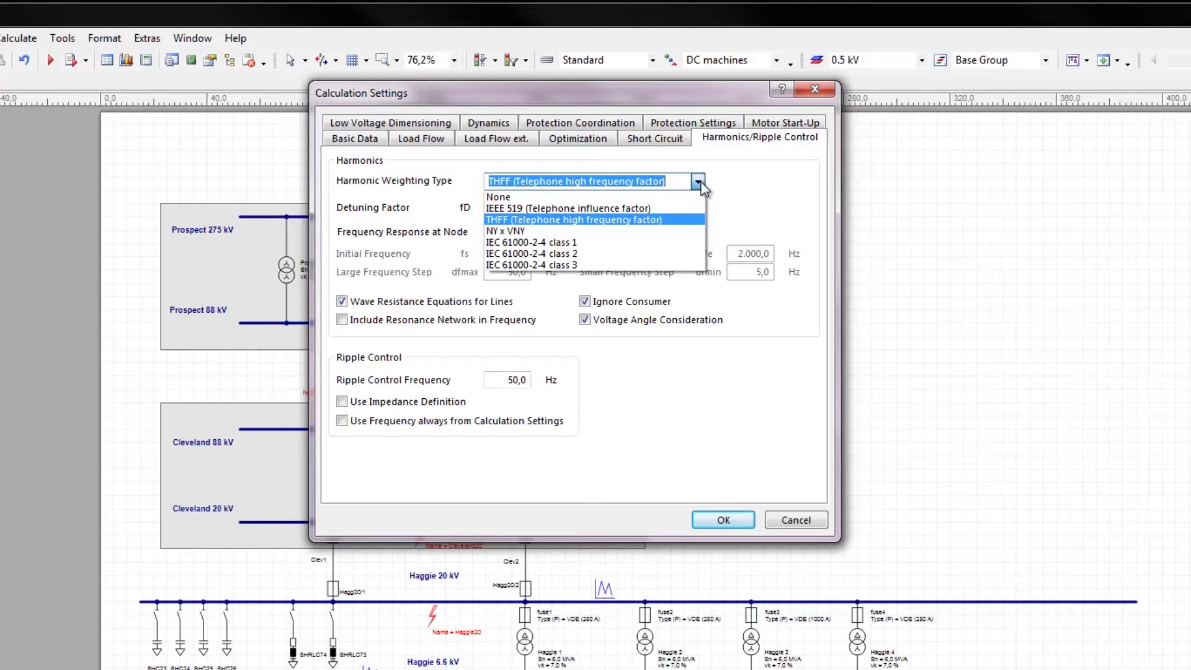
{"action": "left_click", "coordinate": [729, 191]}
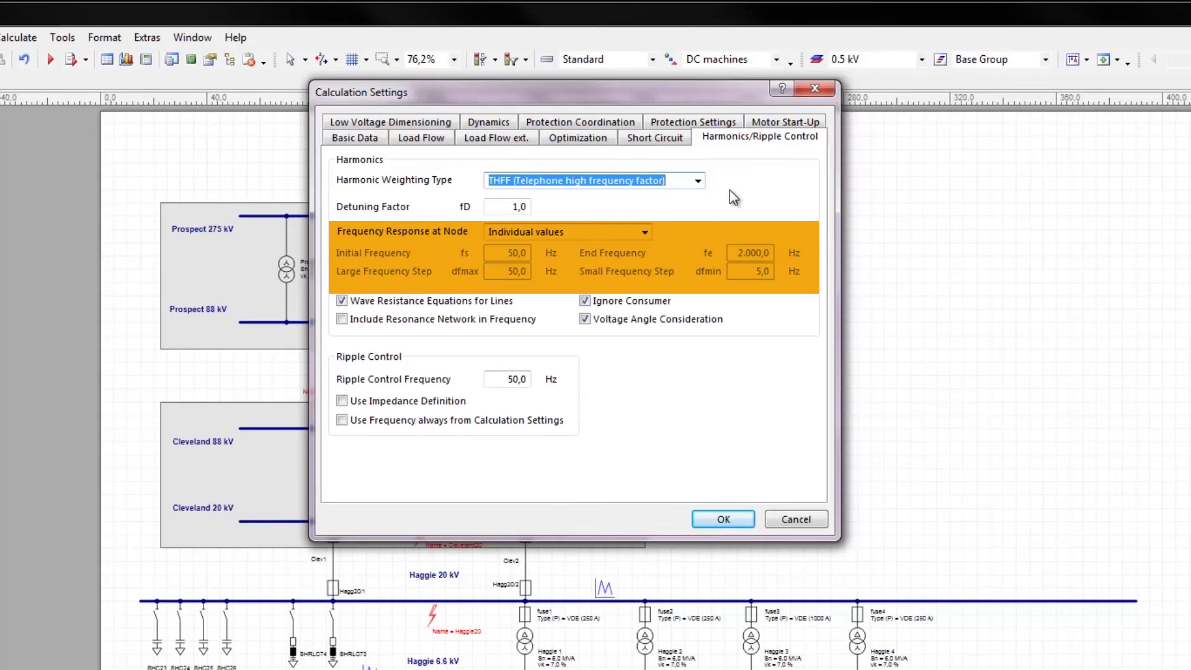
{"action": "left_click", "coordinate": [644, 232]}
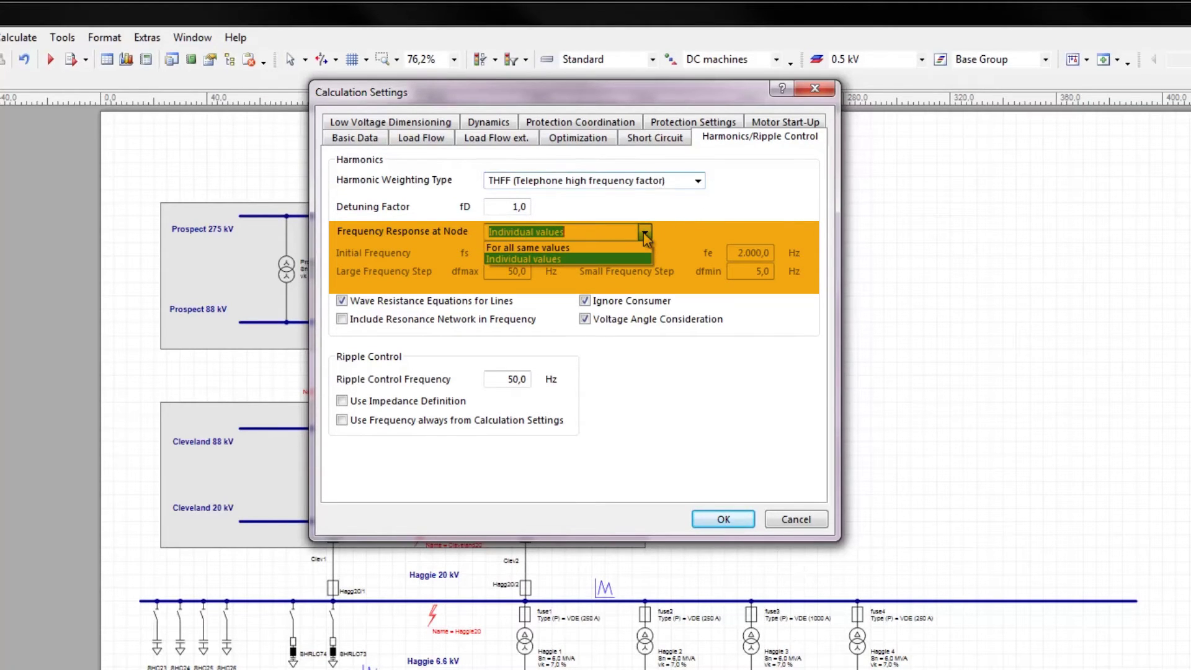
{"action": "left_click", "coordinate": [678, 224]}
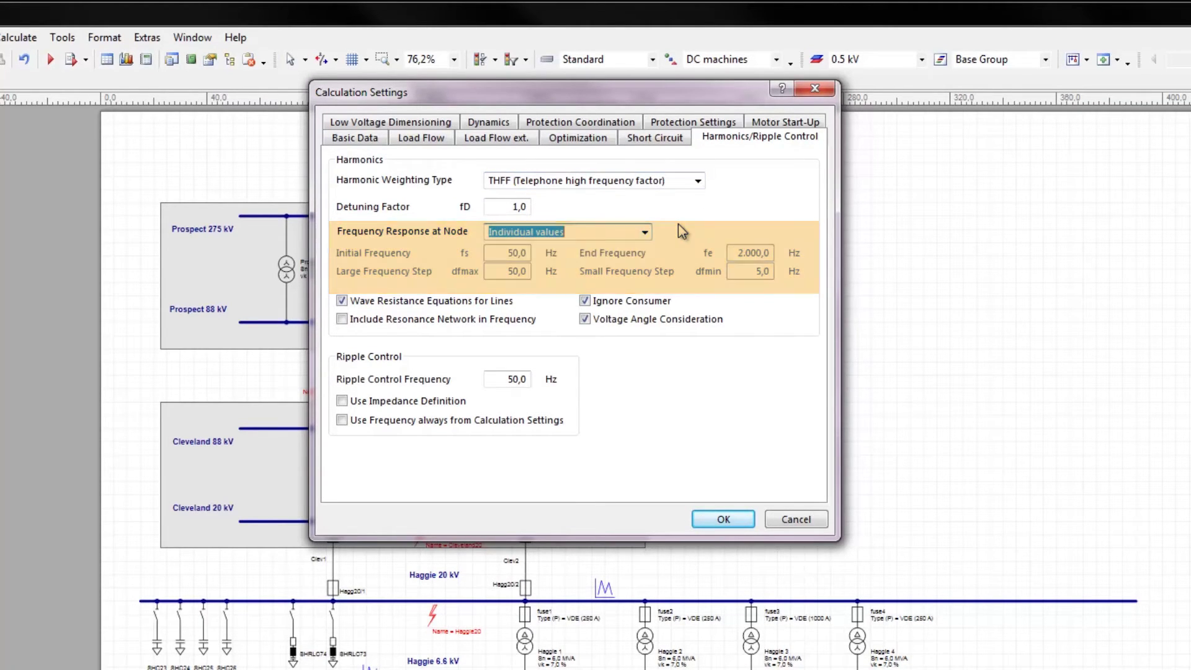
{"action": "left_click", "coordinate": [729, 519]}
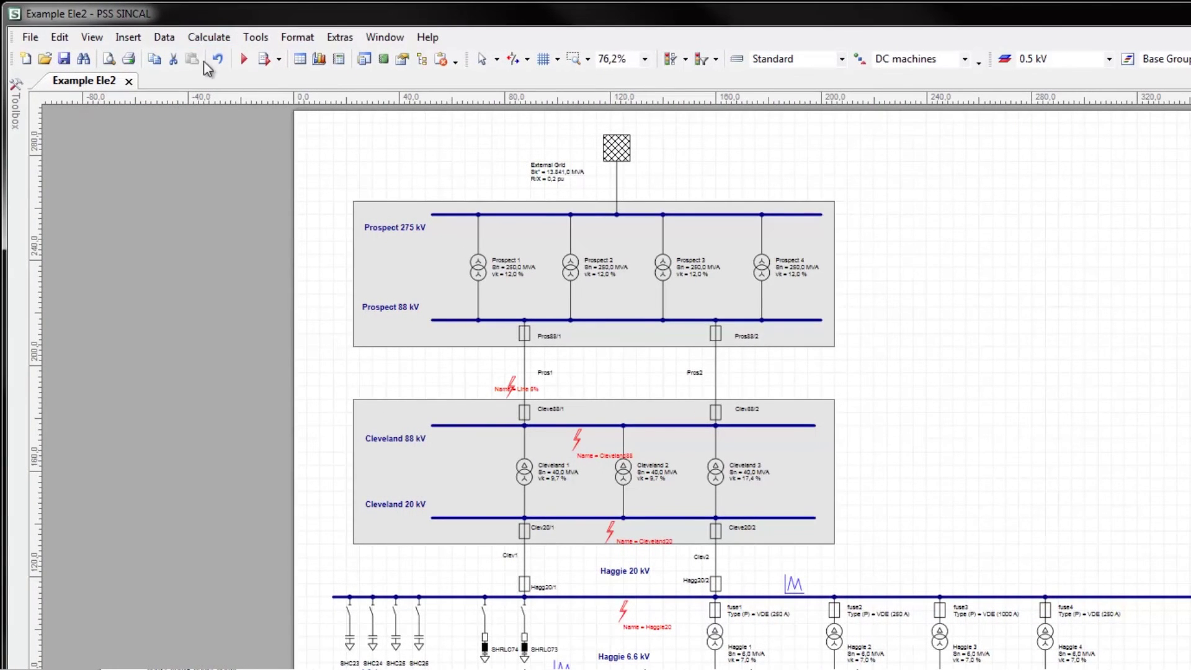
{"action": "left_click", "coordinate": [209, 37]}
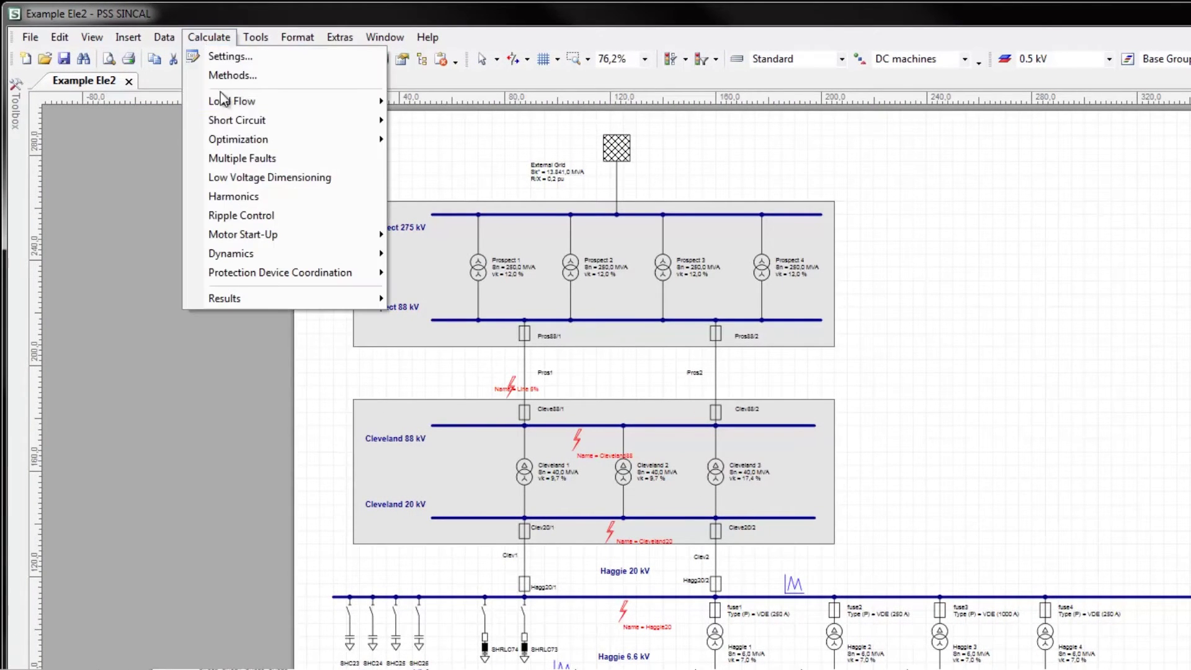
- Run Harmonics and step the network results through 250 Hz, 350 Hz, 550 Hz and beyond
{"action": "left_click", "coordinate": [242, 195]}
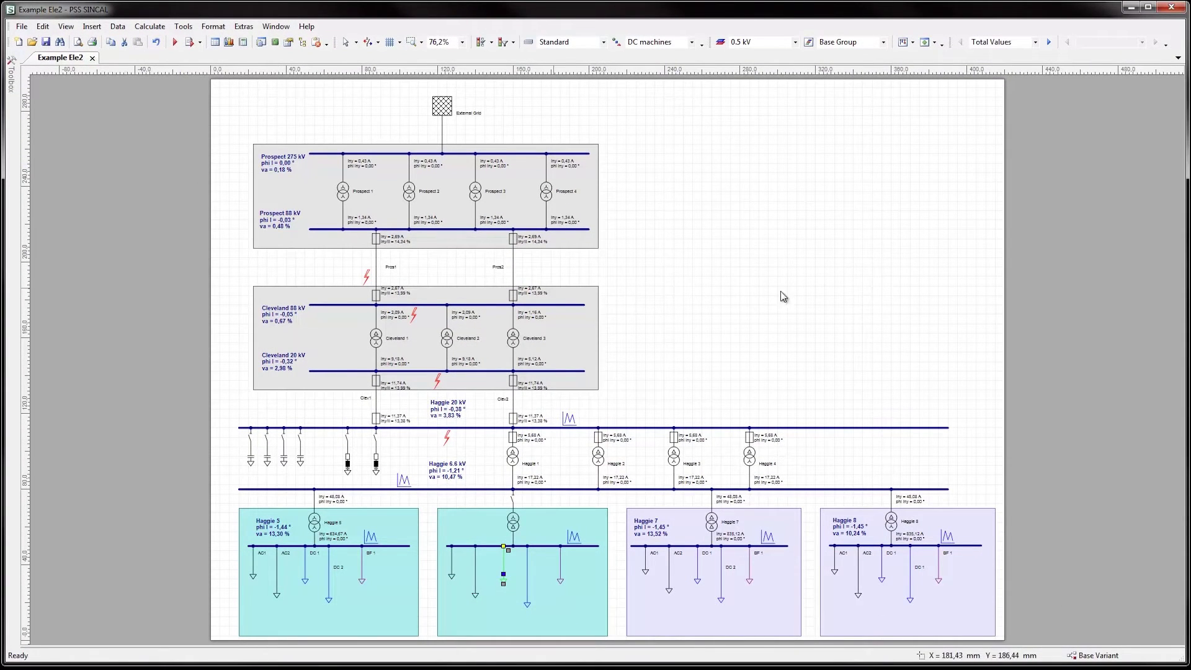
{"action": "left_click", "coordinate": [1048, 42]}
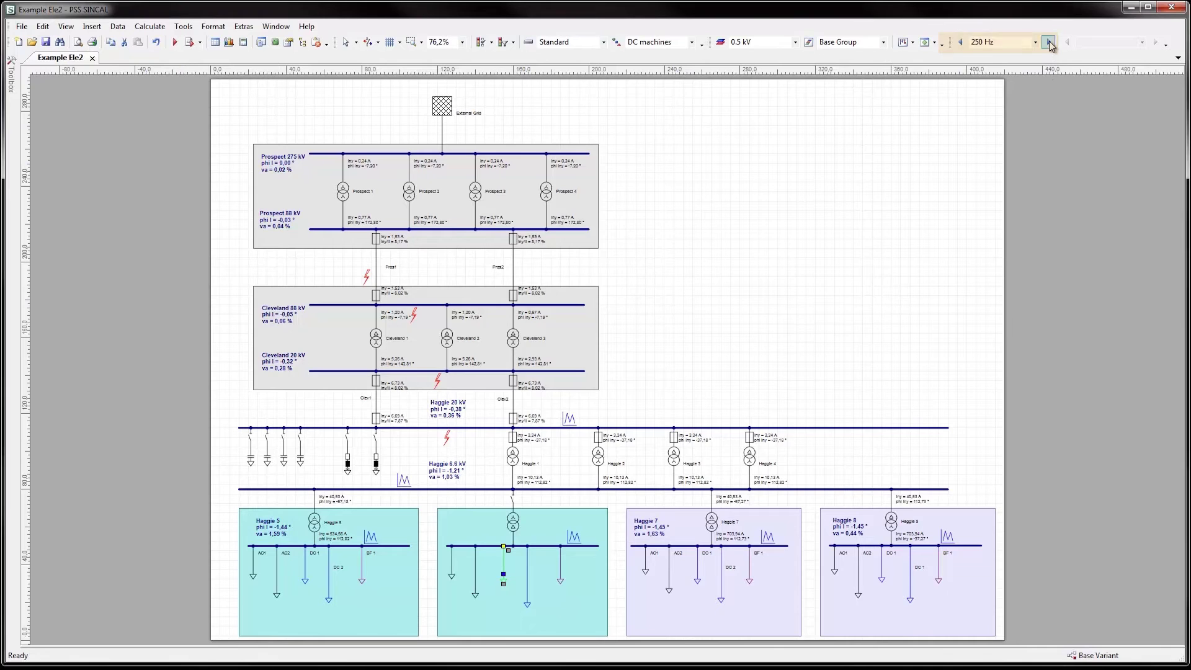
{"action": "left_click", "coordinate": [1048, 42]}
{"action": "left_click", "coordinate": [1048, 41]}
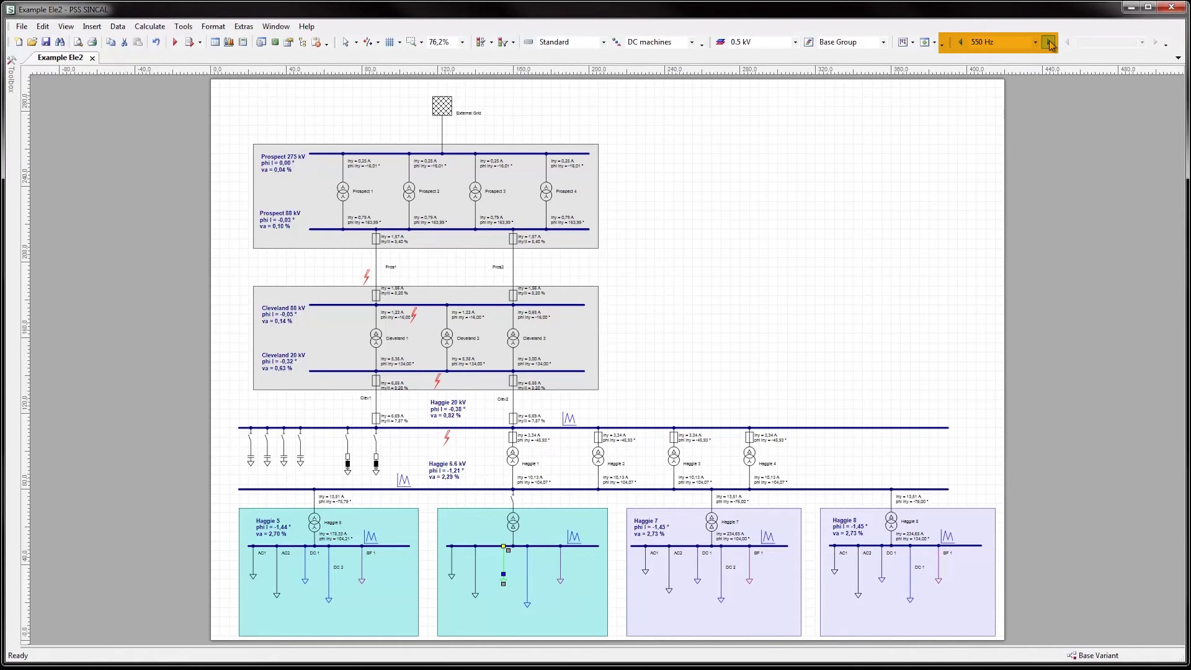
{"action": "left_click", "coordinate": [1048, 41]}
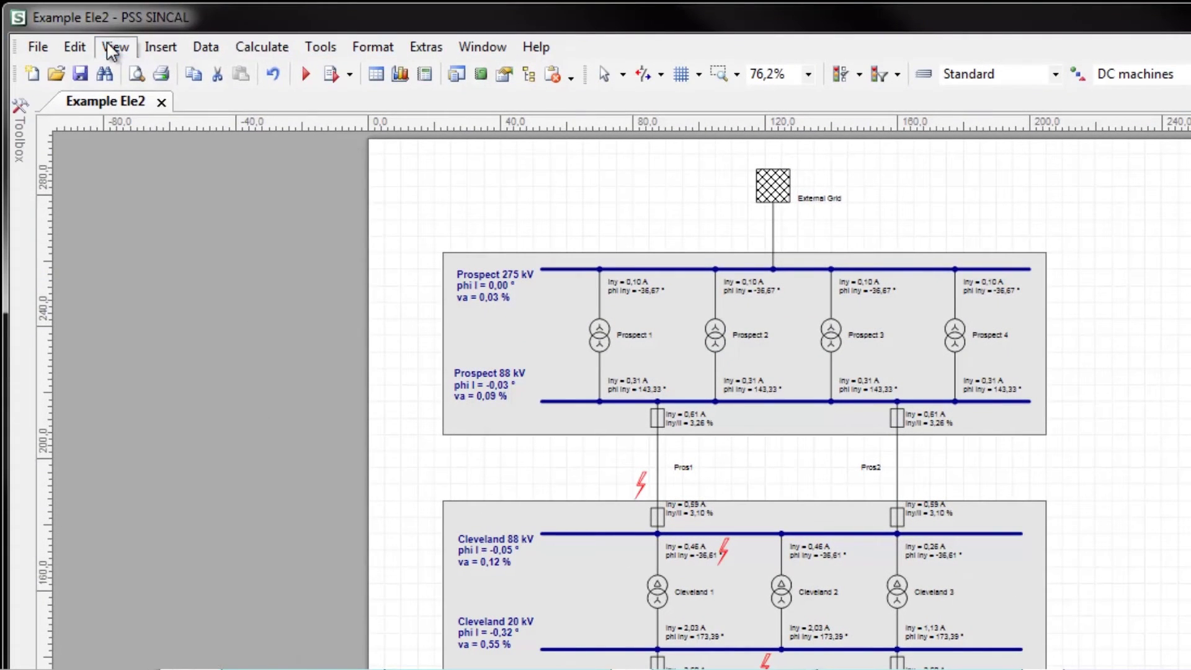
- Open the Diagram View and show the Node Level chart for Haggie 6.6 kV
{"action": "left_click", "coordinate": [115, 46]}
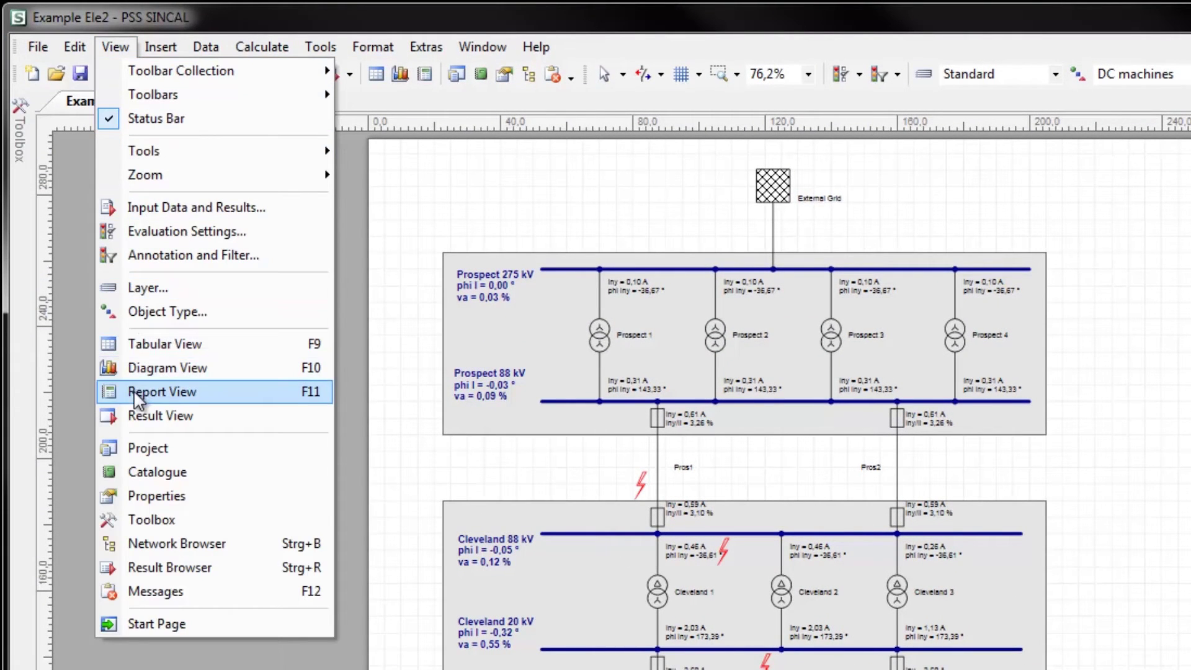
{"action": "left_click", "coordinate": [127, 368]}
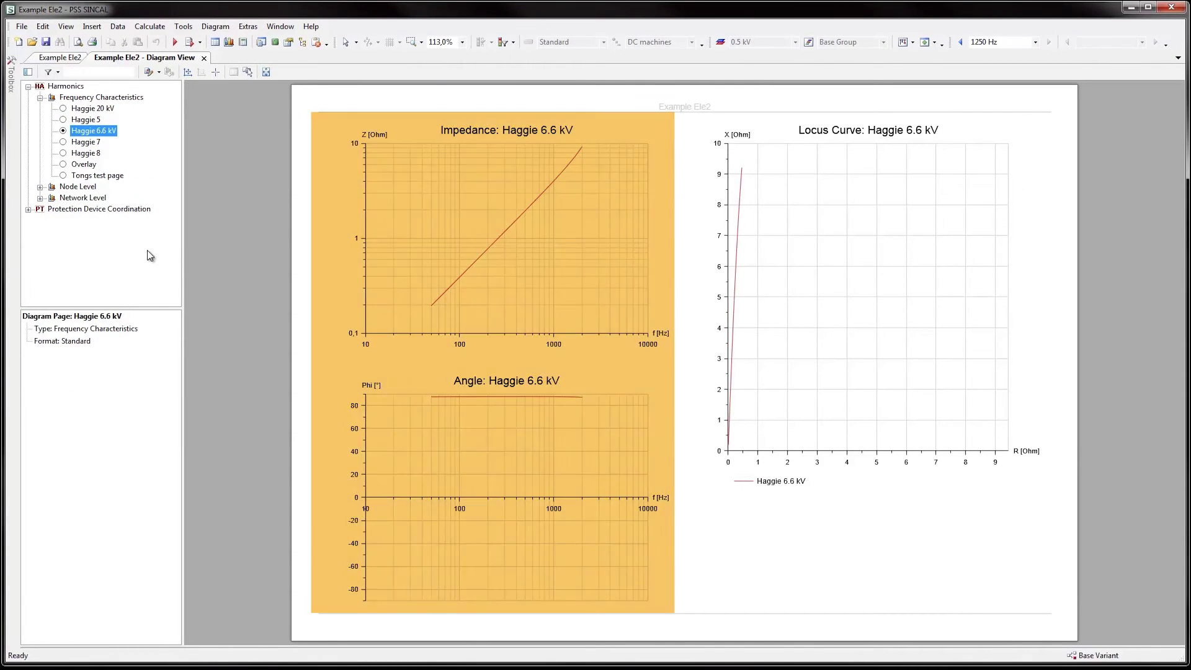
{"action": "left_click", "coordinate": [40, 187]}
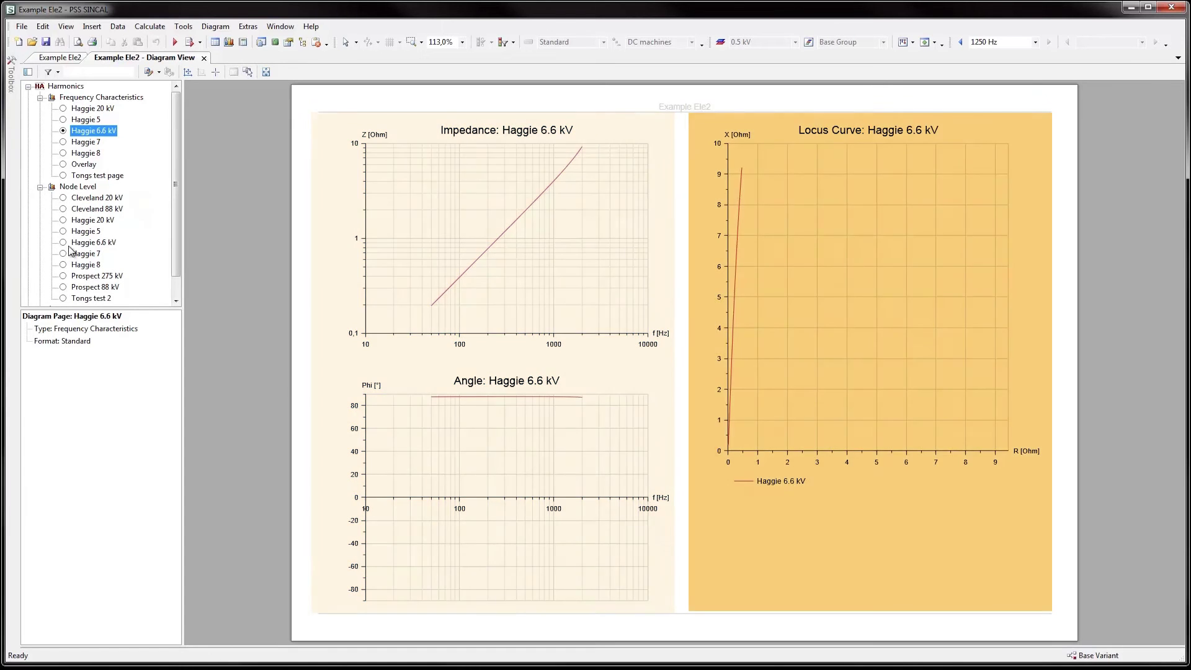
{"action": "left_click", "coordinate": [63, 243]}
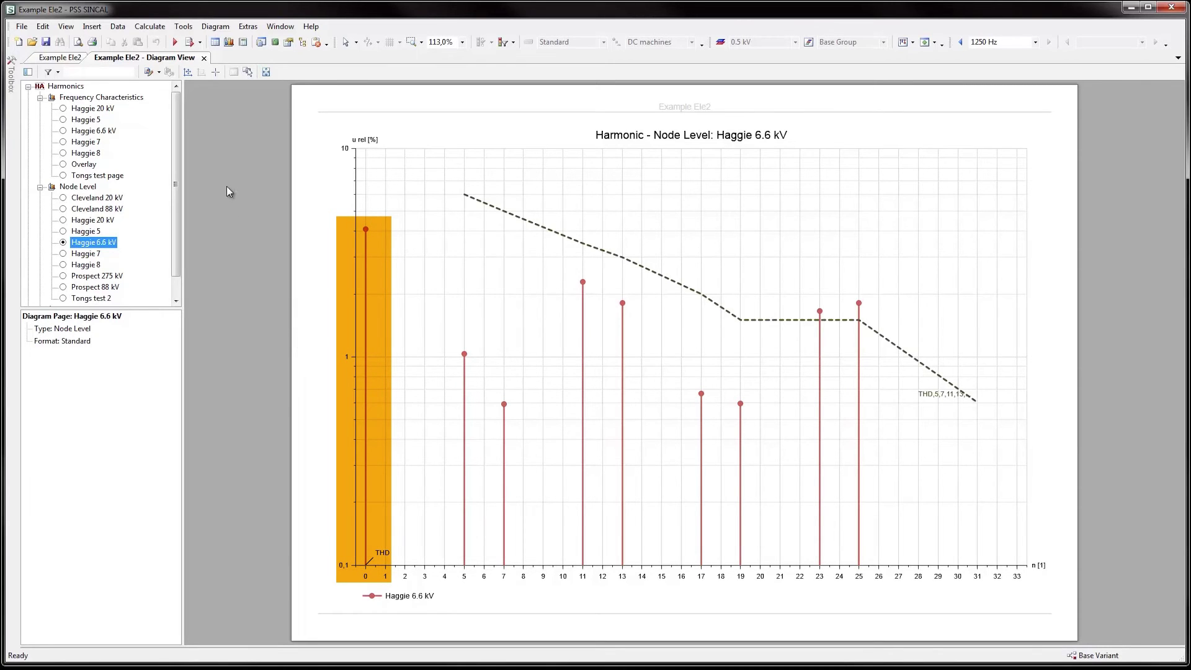
- Return to the Example Ele2 network graphic tab
{"action": "left_click", "coordinate": [67, 57]}
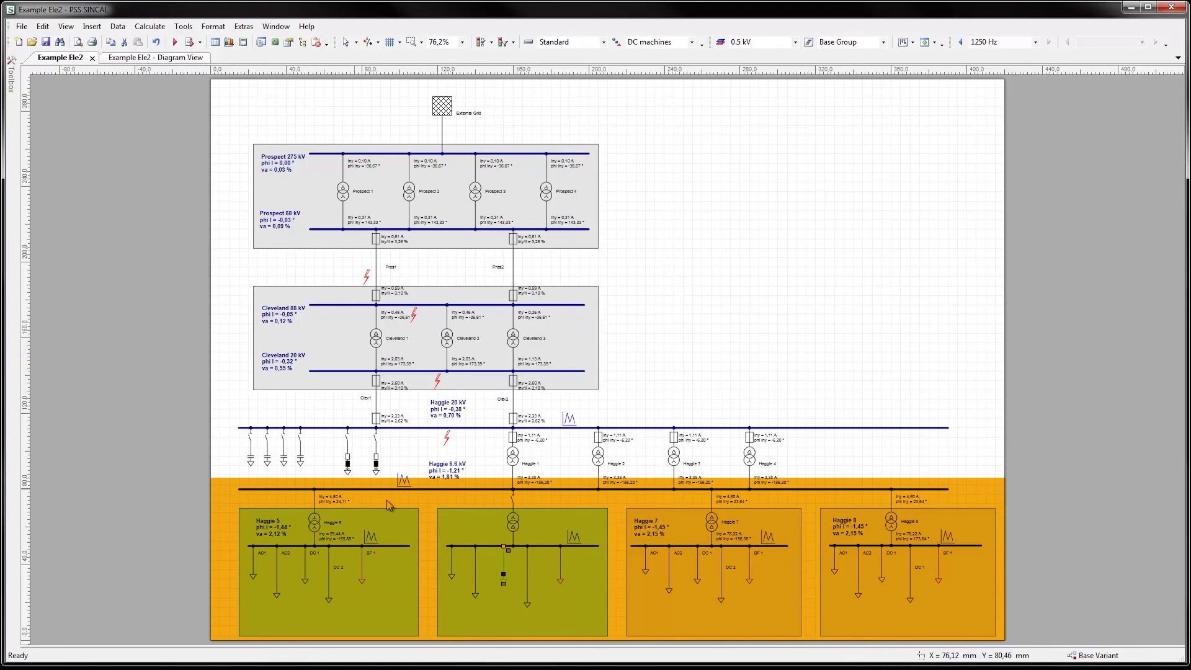
- Switch in the Haggie 6.6 kV bus switch feeding Haggie 6 and rerun Harmonics
{"action": "left_click", "coordinate": [528, 500]}
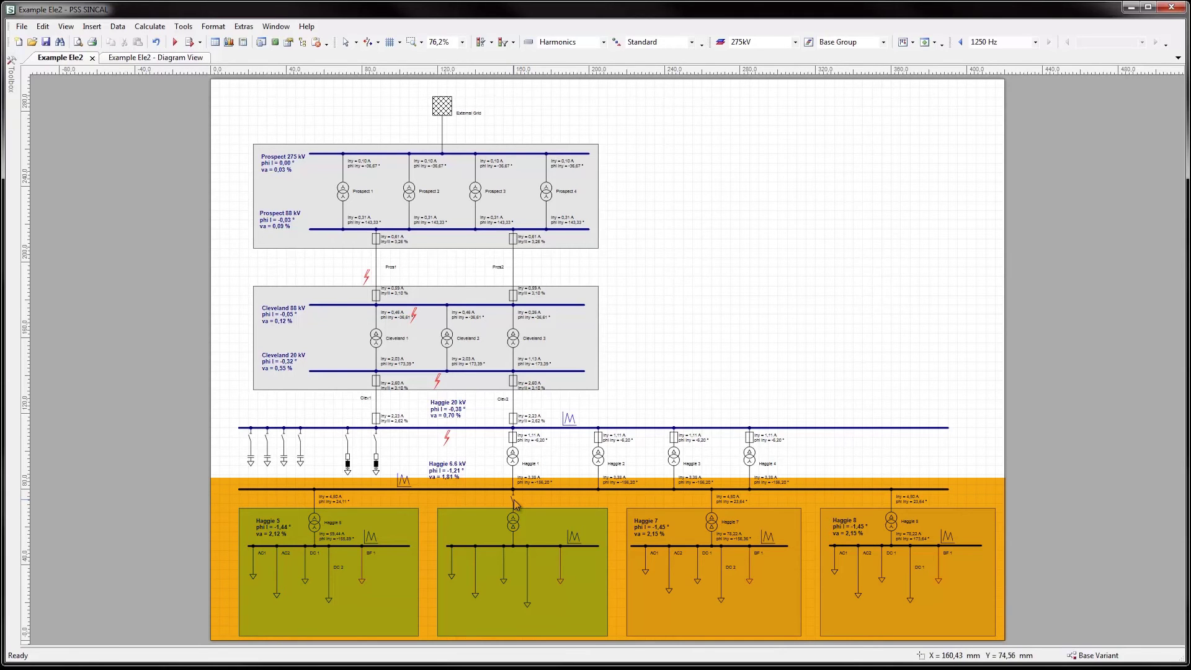
{"action": "right_click", "coordinate": [512, 496]}
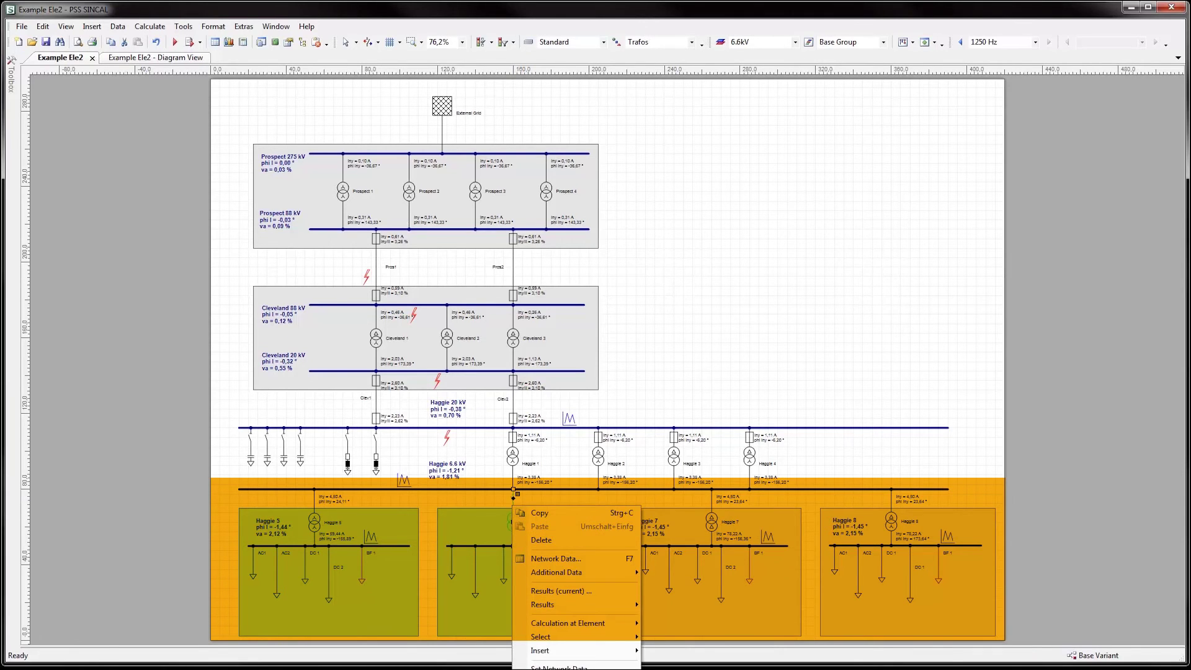
{"action": "left_click", "coordinate": [168, 76]}
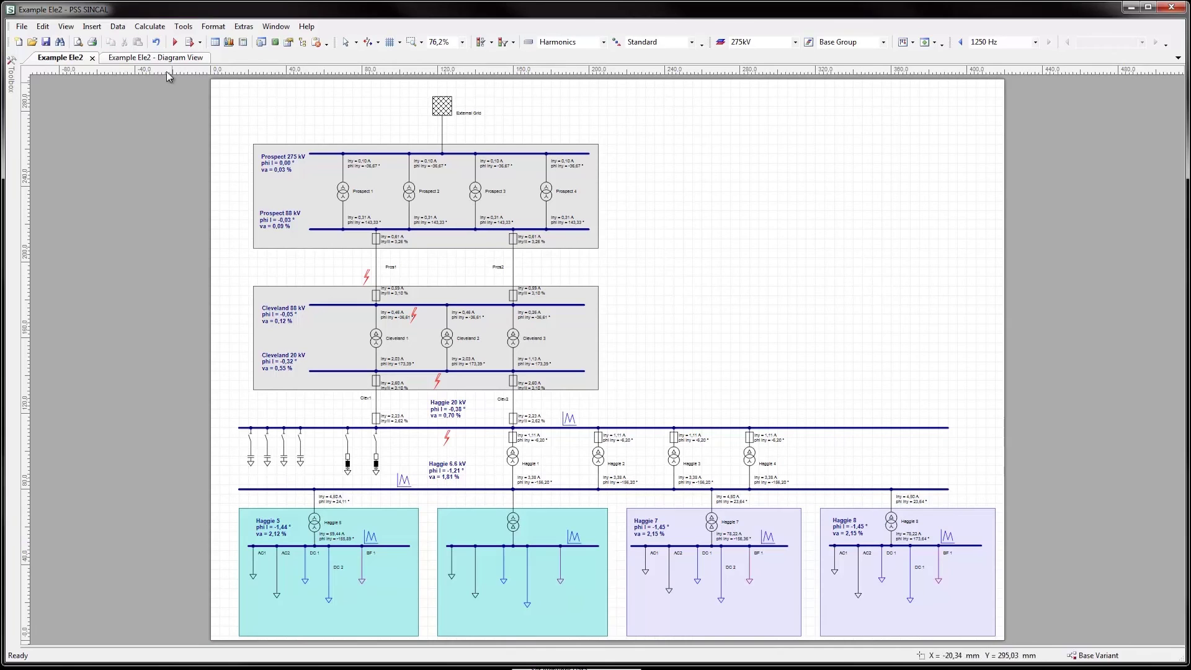
{"action": "left_click", "coordinate": [174, 42]}
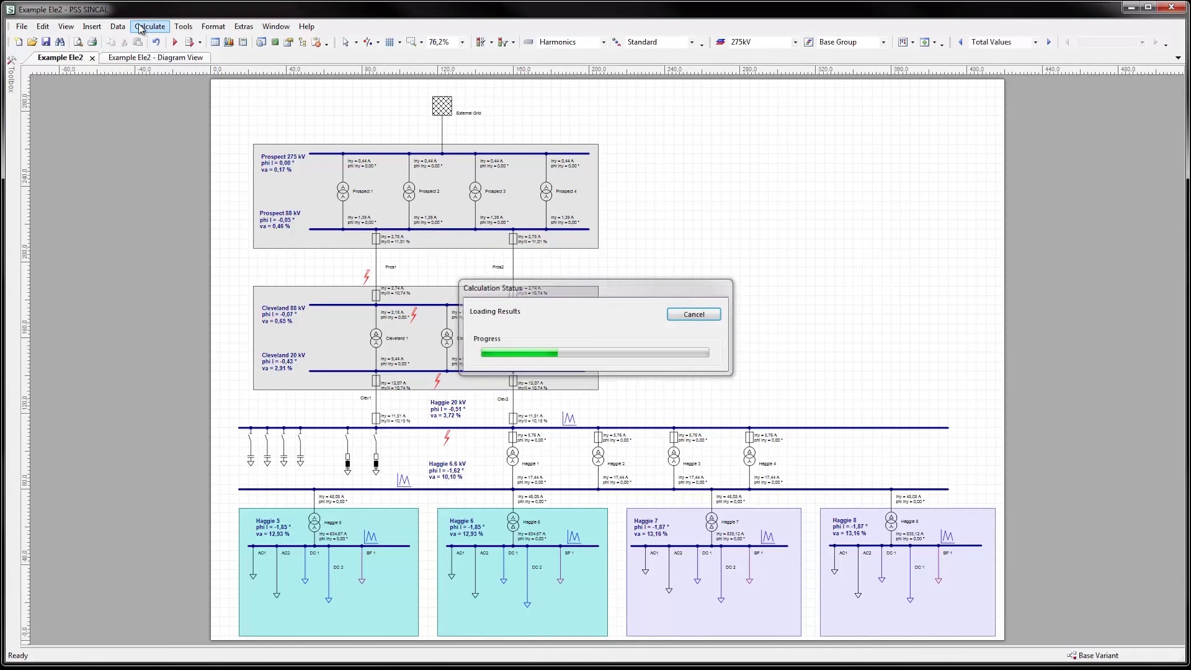
- Embed the Haggie 6.6 kV Harmonic - Node Level diagram, resized into the sheet's upper right
{"action": "left_click", "coordinate": [92, 26]}
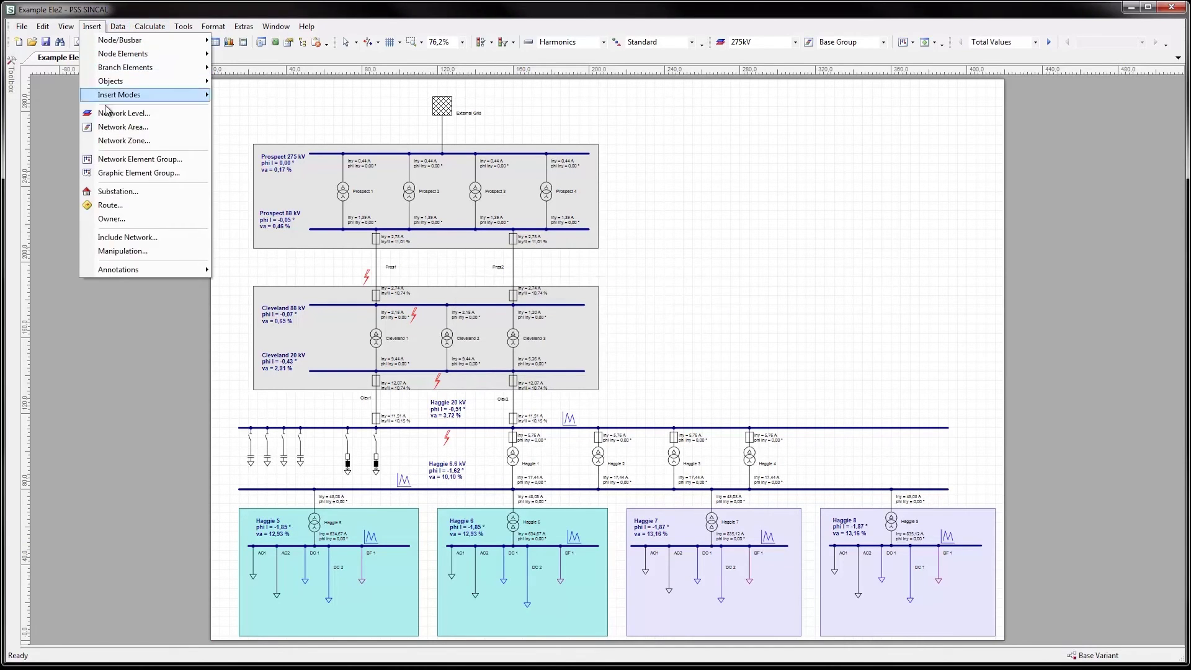
{"action": "mouse_move", "coordinate": [124, 82]}
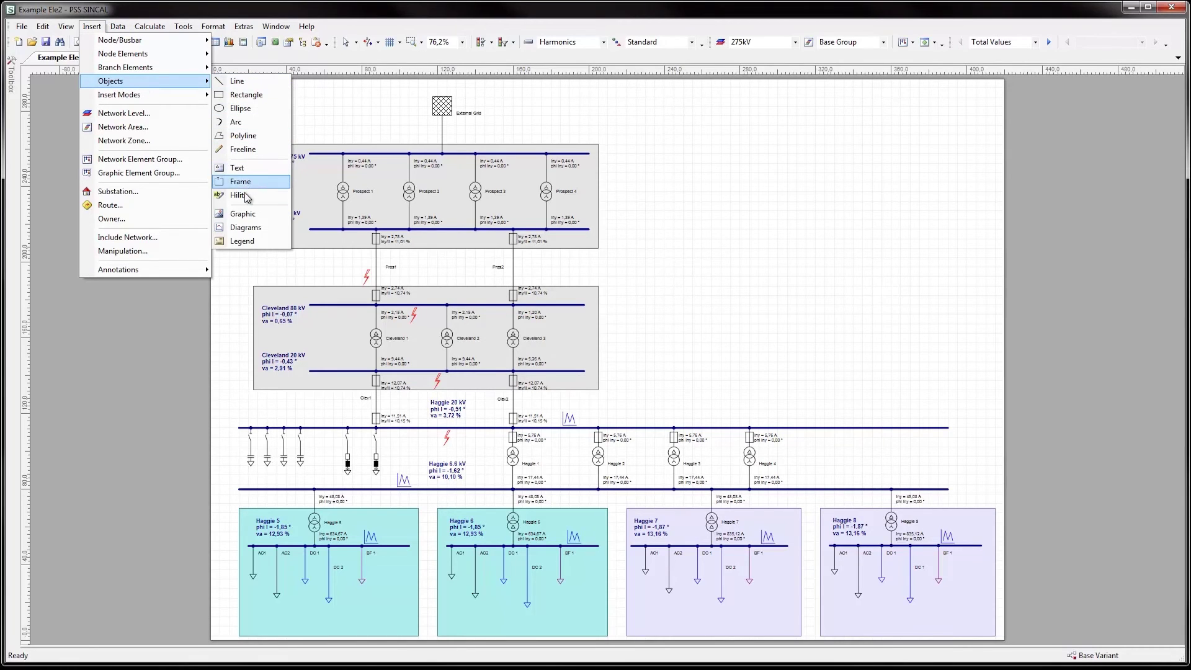
{"action": "left_click", "coordinate": [243, 228]}
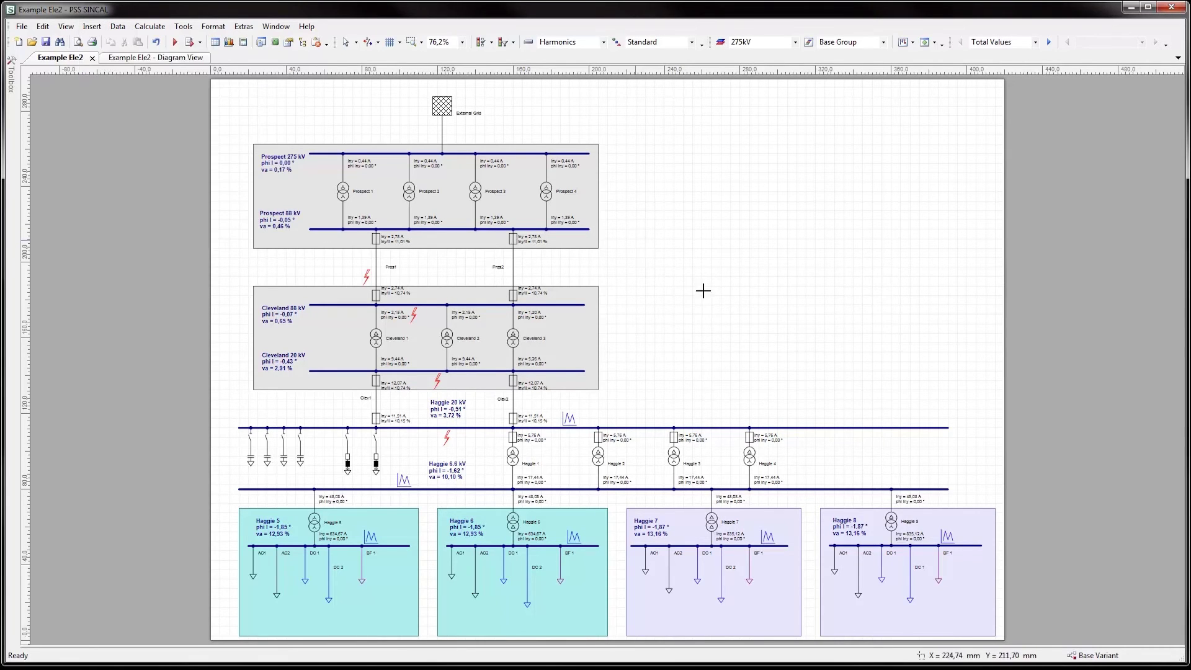
{"action": "left_click_drag", "start_coordinate": [634, 236], "coordinate": [788, 336]}
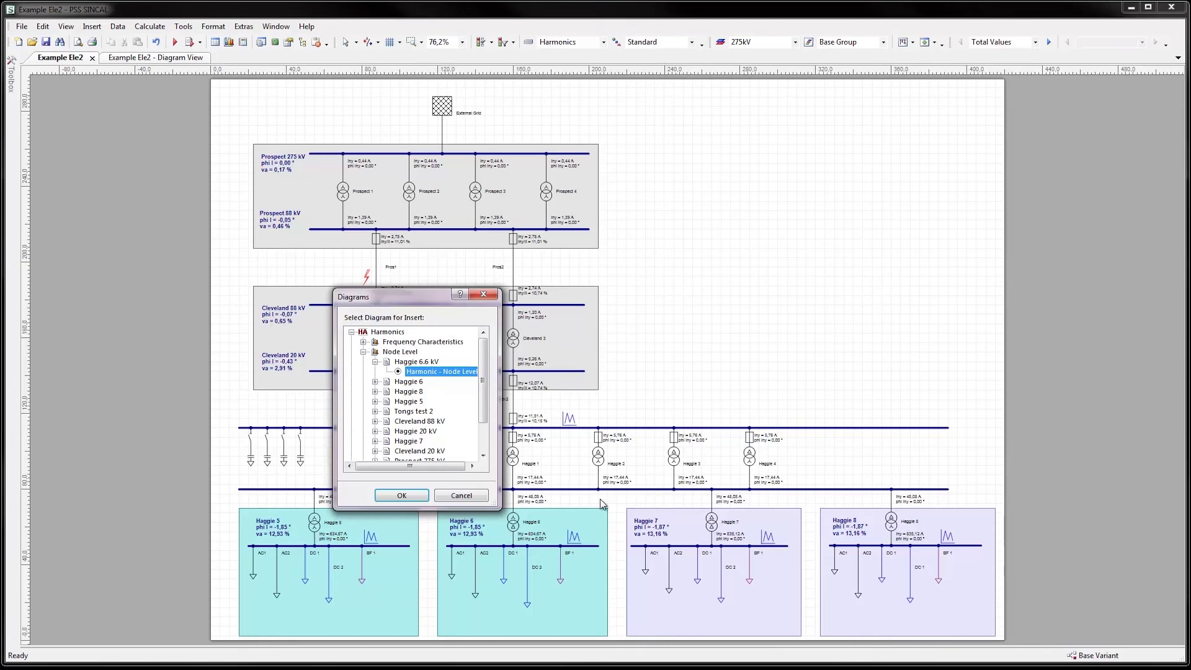
{"action": "left_click", "coordinate": [401, 495]}
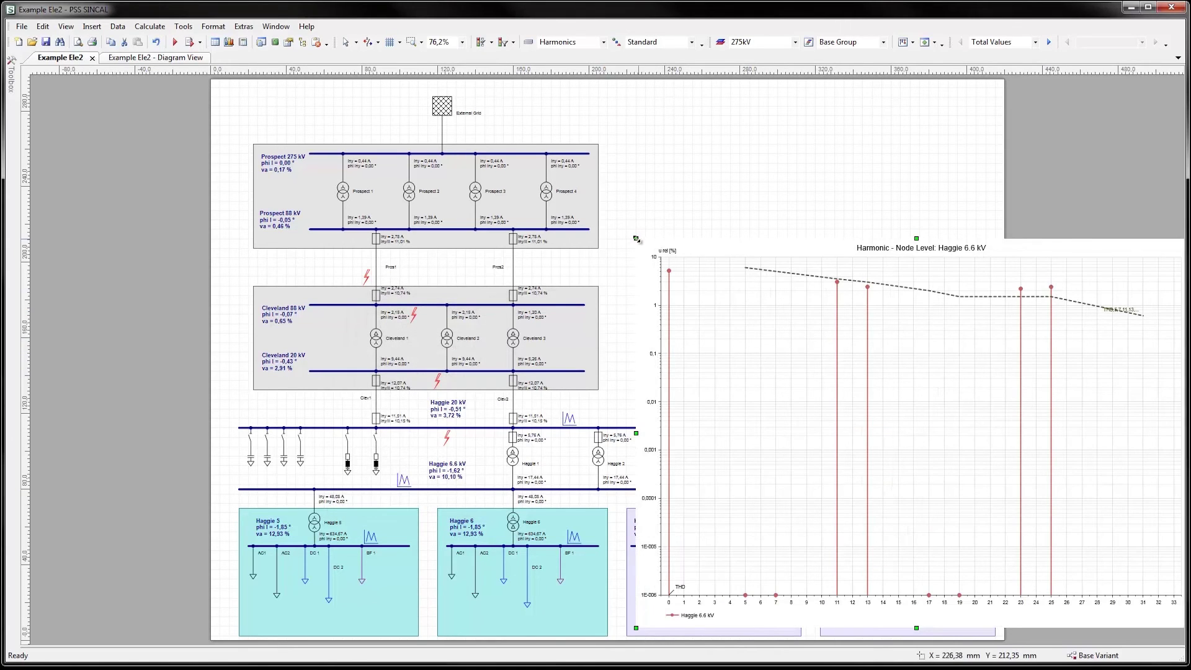
{"action": "left_click_drag", "start_coordinate": [635, 238], "coordinate": [834, 318]}
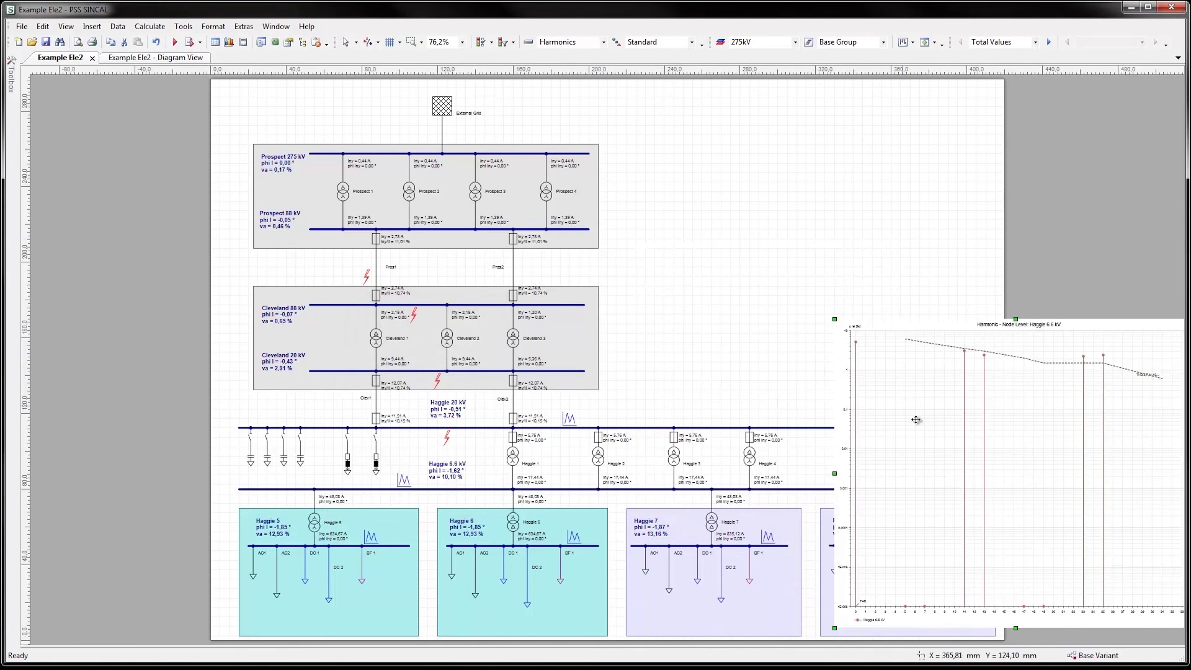
{"action": "left_click_drag", "start_coordinate": [915, 419], "coordinate": [689, 198]}
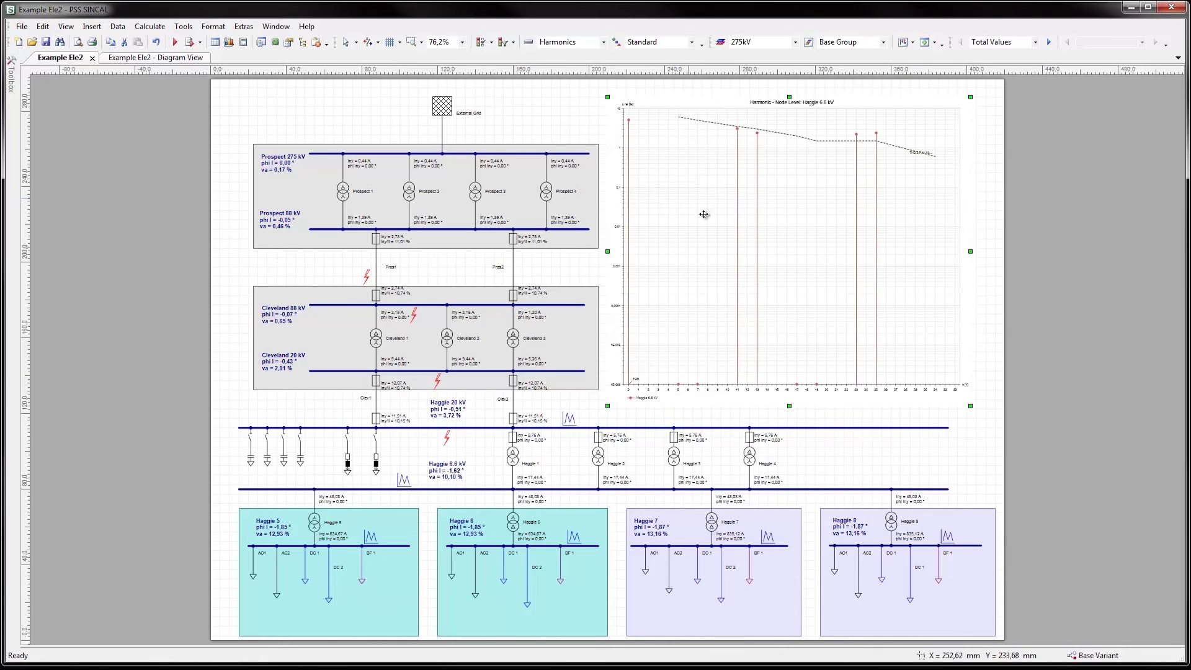
{"action": "left_click", "coordinate": [984, 442]}
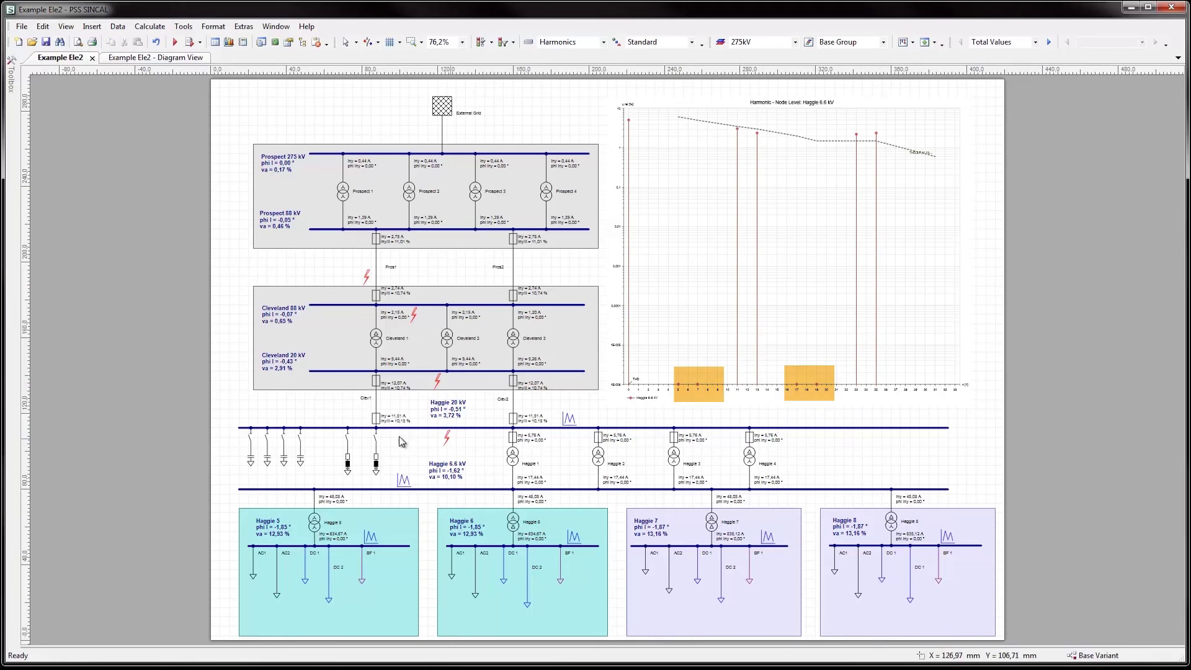
{"action": "double_click", "coordinate": [348, 448]}
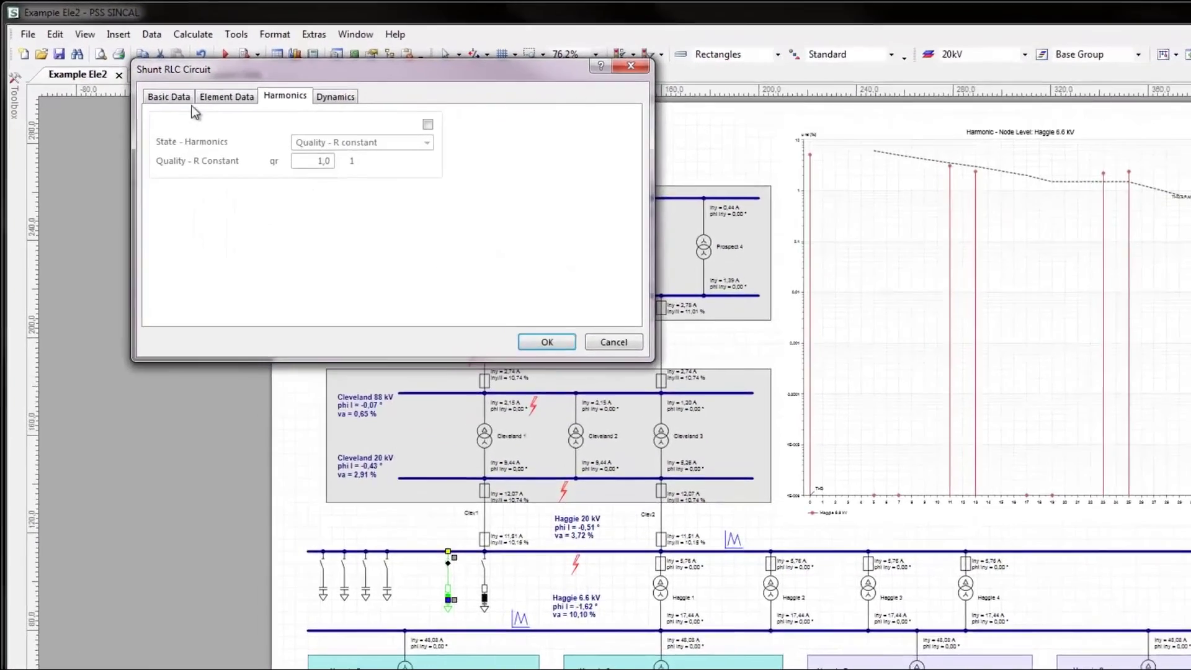
{"action": "left_click", "coordinate": [169, 97]}
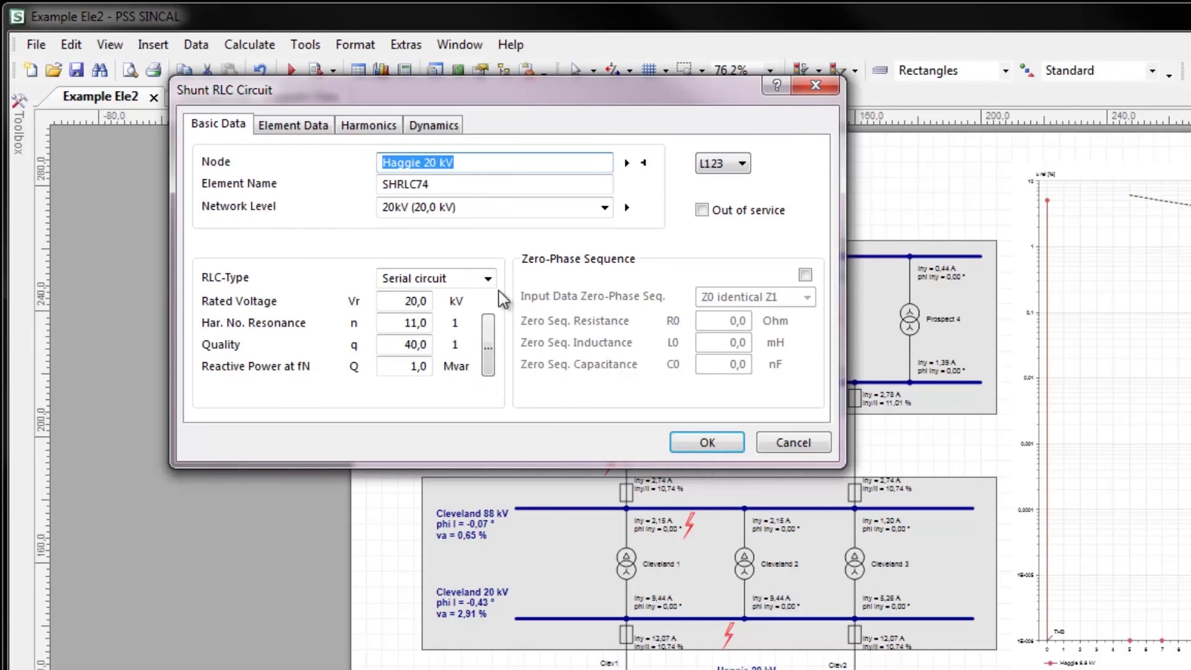
{"action": "left_click", "coordinate": [488, 278]}
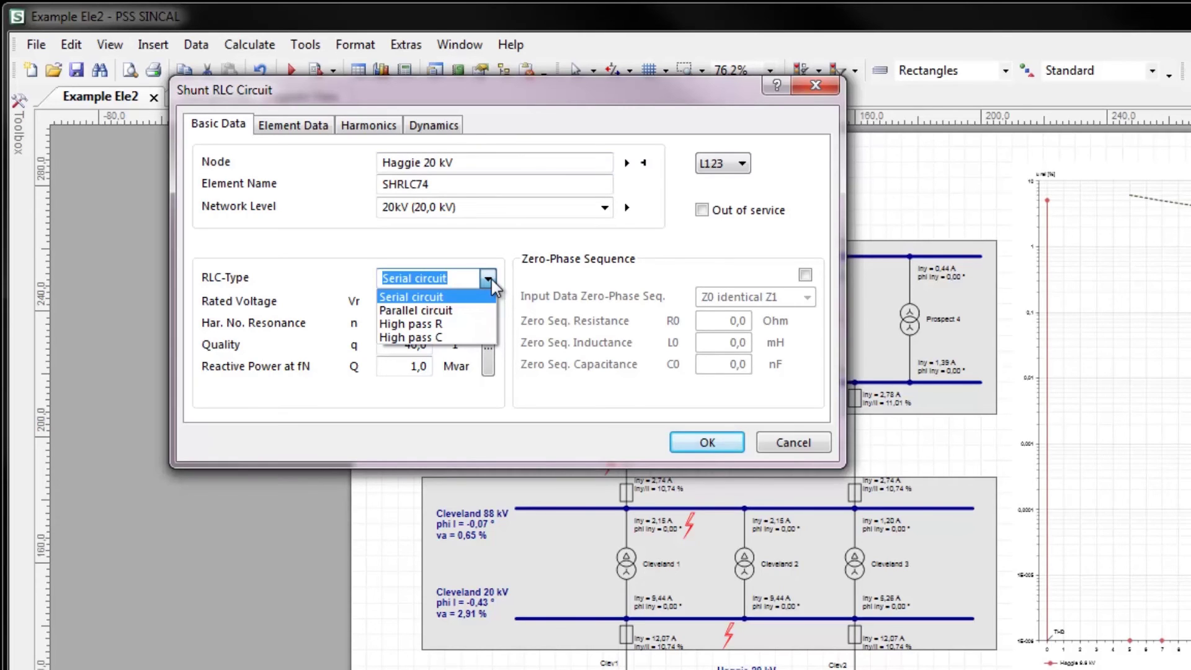
{"action": "left_click", "coordinate": [493, 376]}
{"action": "left_click", "coordinate": [488, 359]}
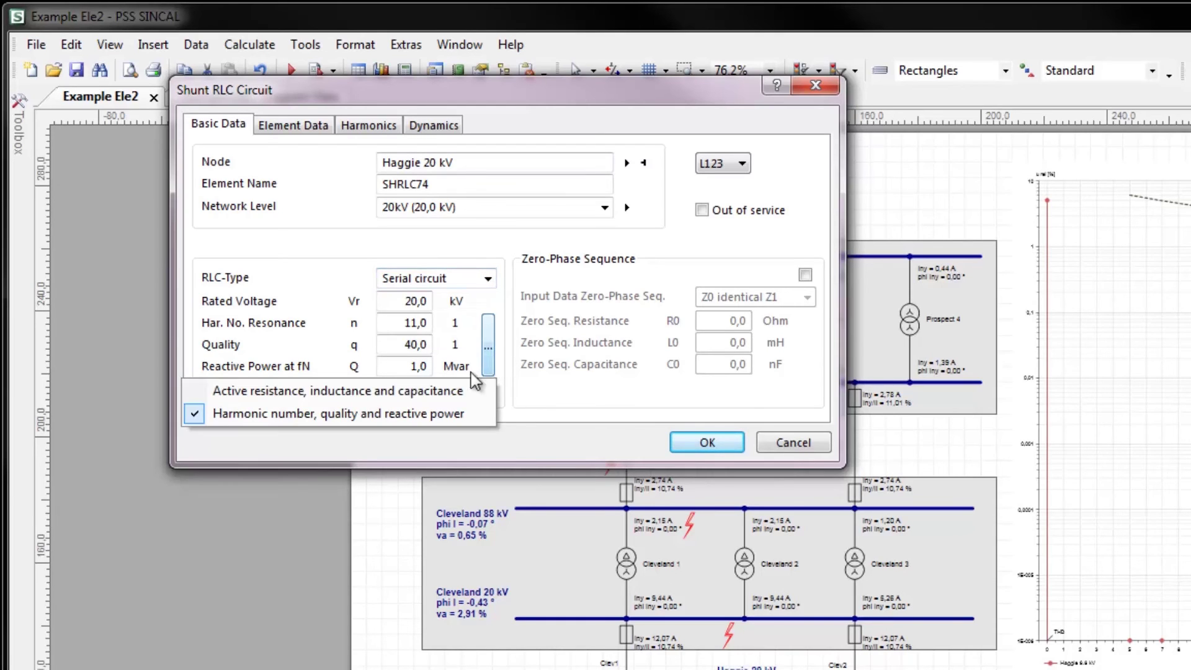
{"action": "left_click", "coordinate": [441, 392]}
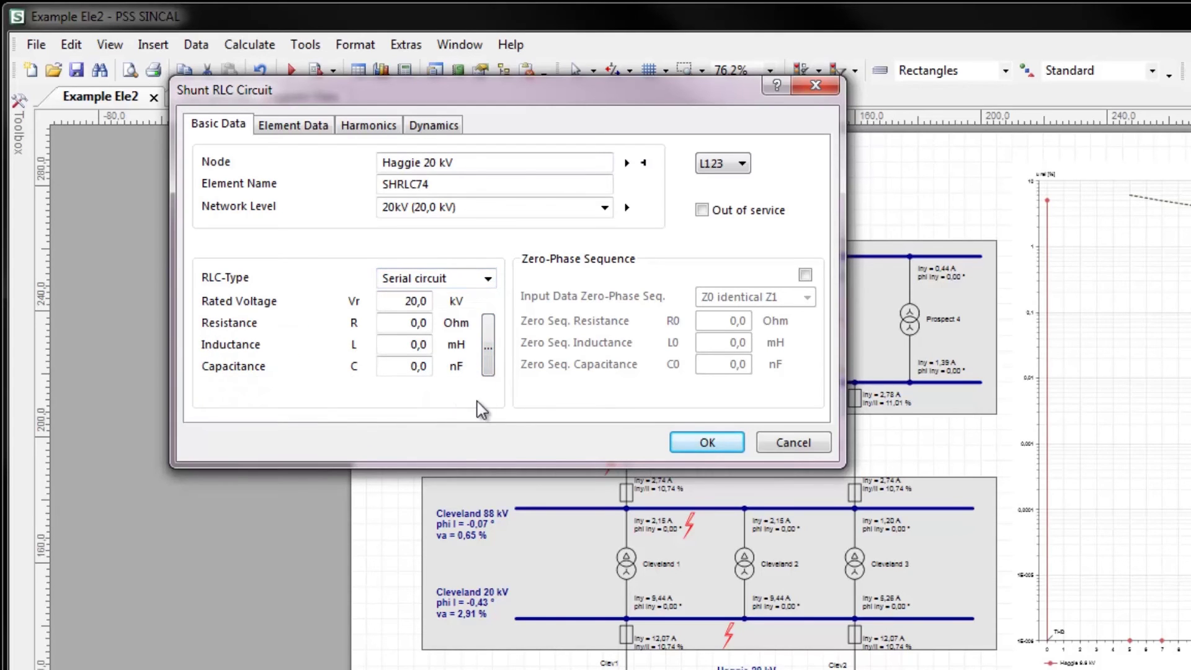
{"action": "left_click", "coordinate": [489, 366]}
{"action": "left_click", "coordinate": [445, 411]}
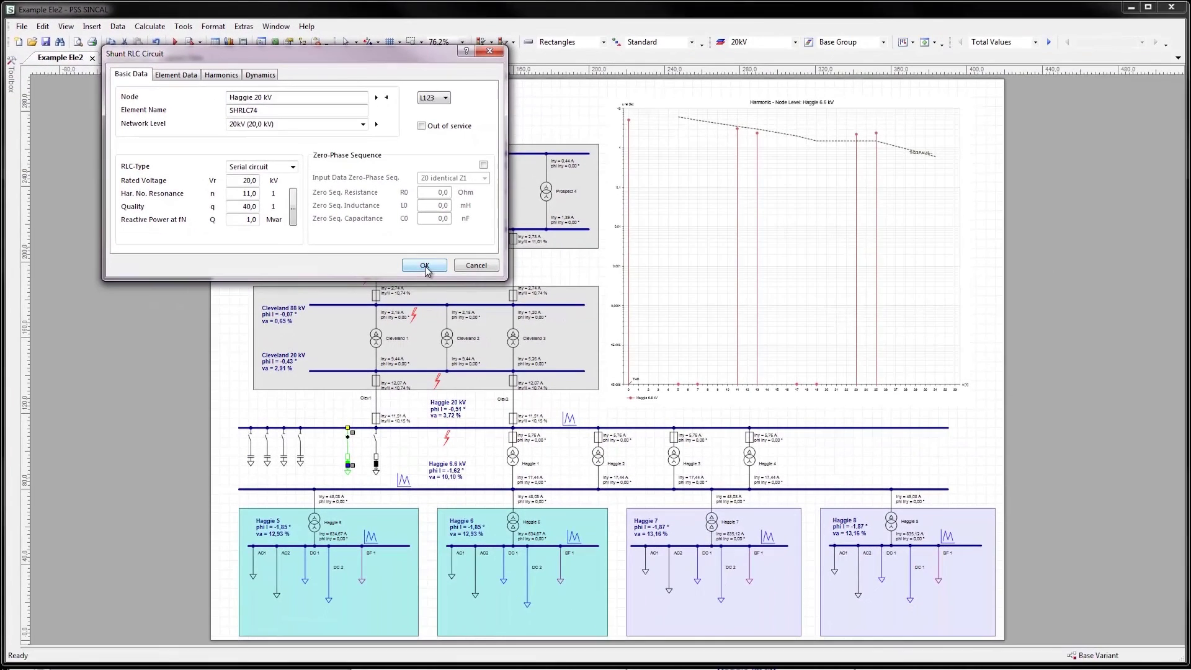
{"action": "left_click", "coordinate": [424, 266]}
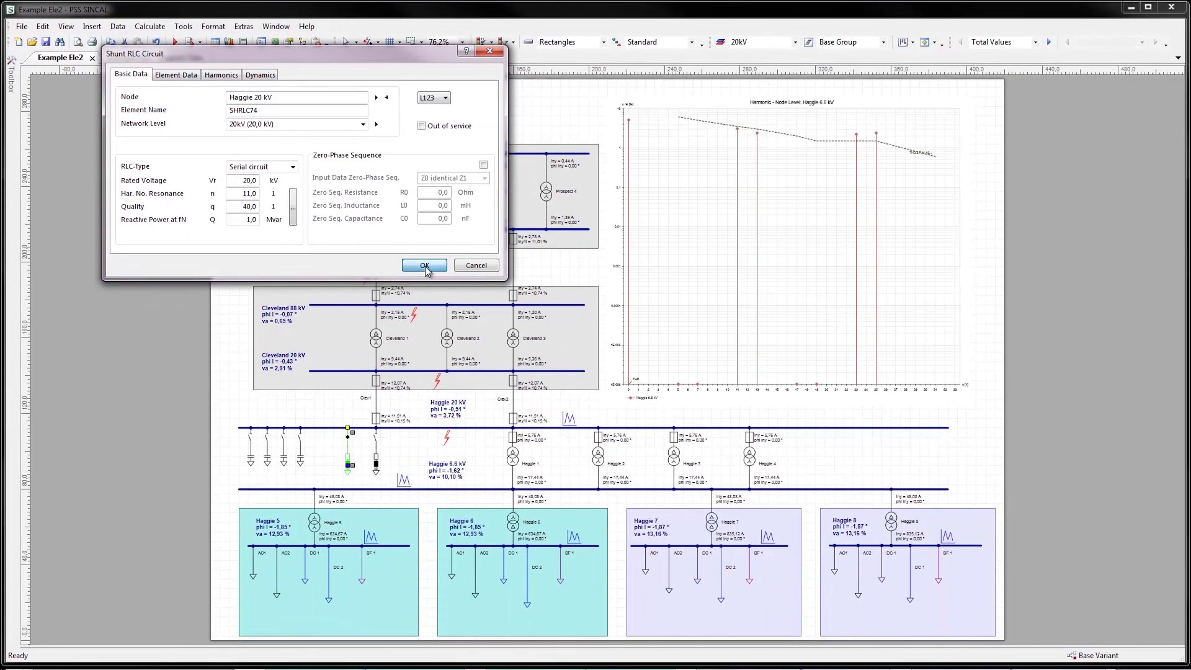
- Switch in the 11th-harmonic shunt filter and recalculate, giving 8.36 % at Haggie 6.6 kV
{"action": "right_click", "coordinate": [348, 448]}
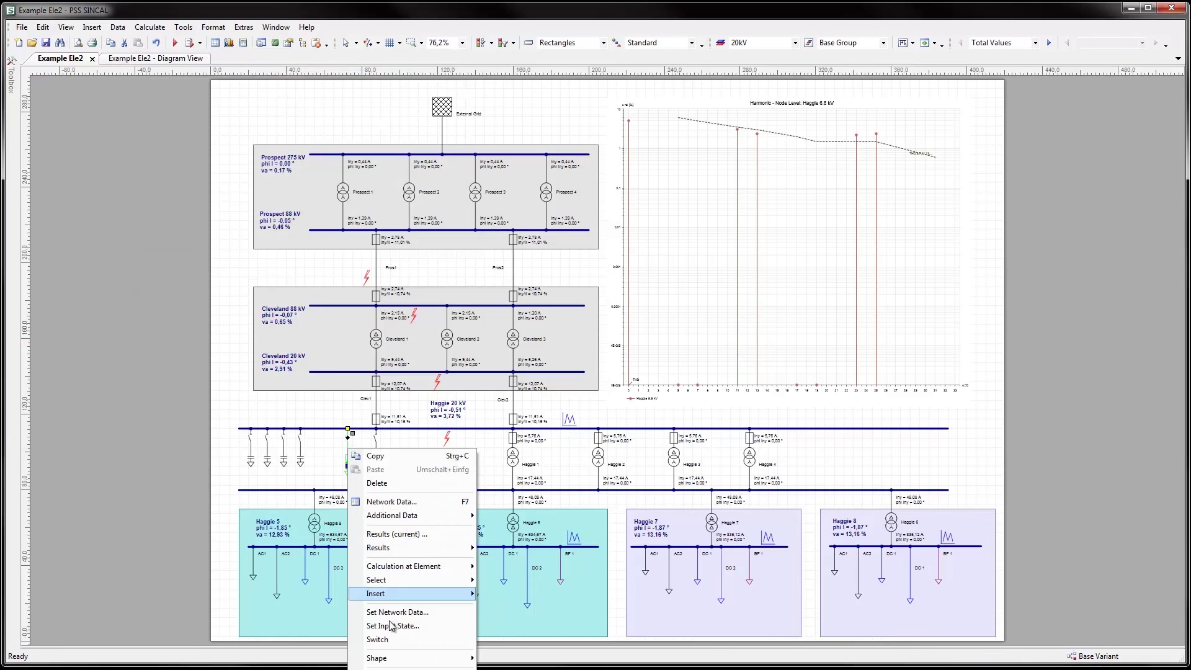
{"action": "left_click", "coordinate": [379, 638]}
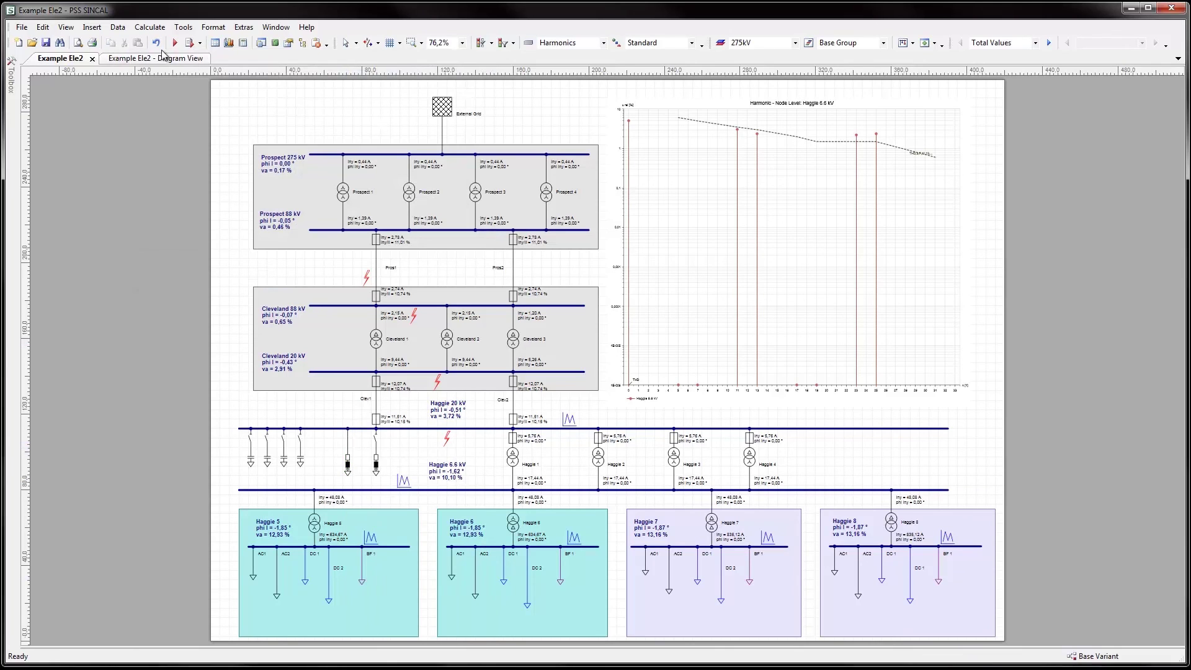
{"action": "left_click", "coordinate": [174, 42]}
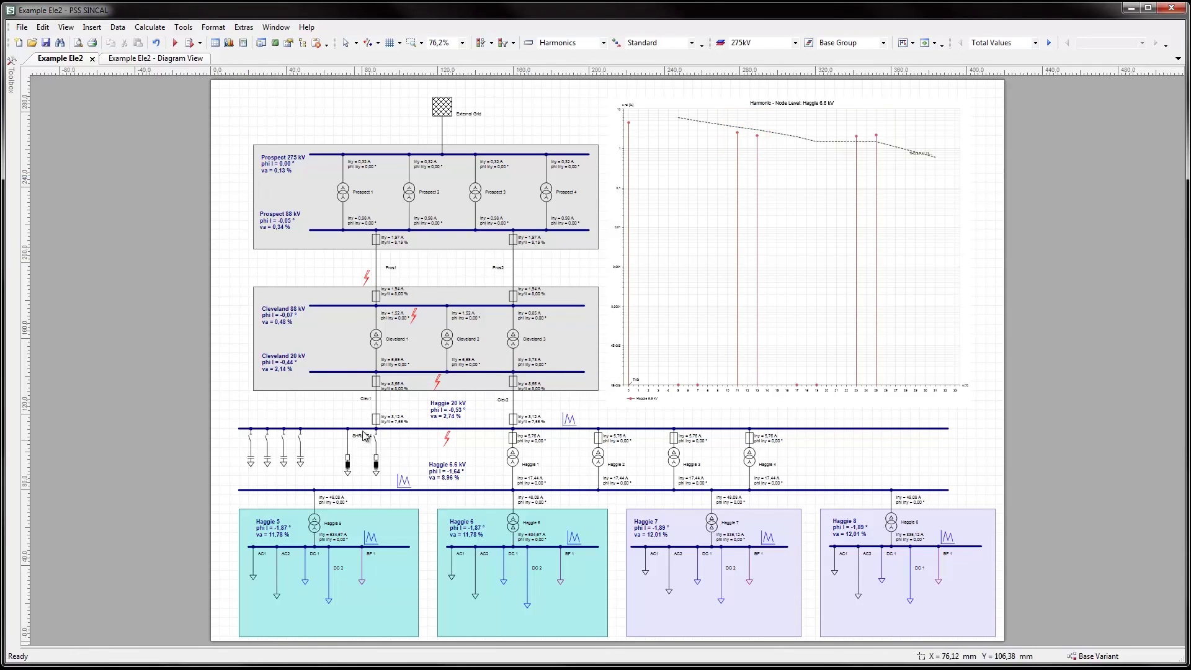
{"action": "left_click", "coordinate": [376, 447]}
- Check filter SHRLC73 (n=25, 5 Mvar) and switch it into service
{"action": "double_click", "coordinate": [377, 447]}
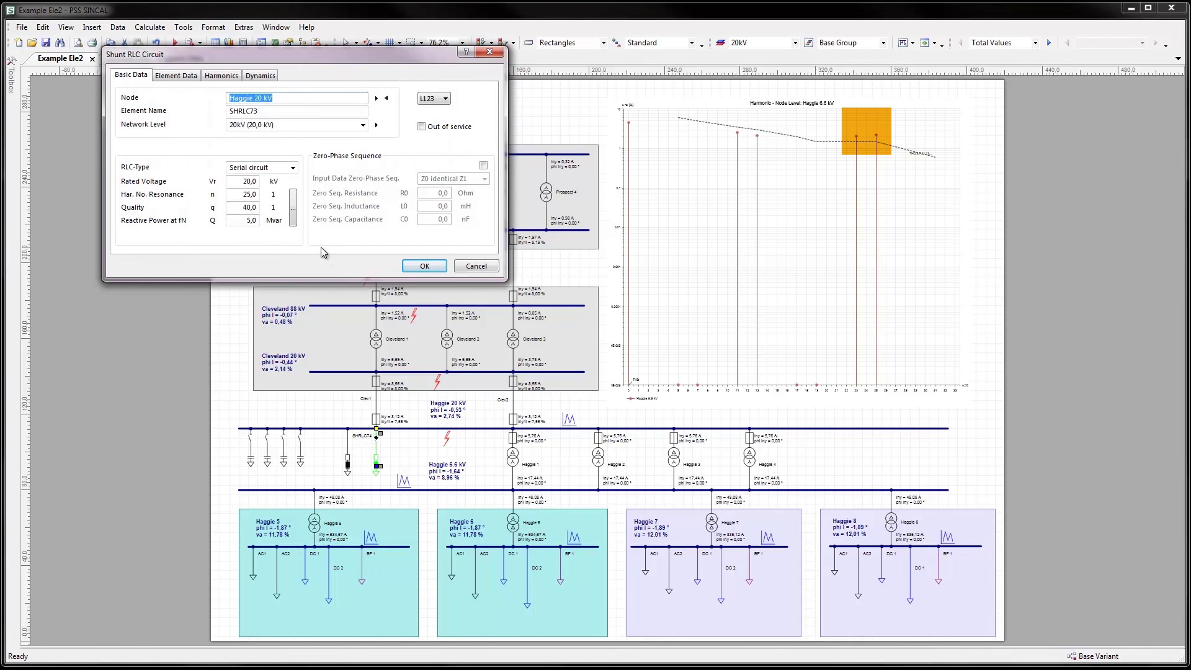
{"action": "left_click", "coordinate": [424, 266]}
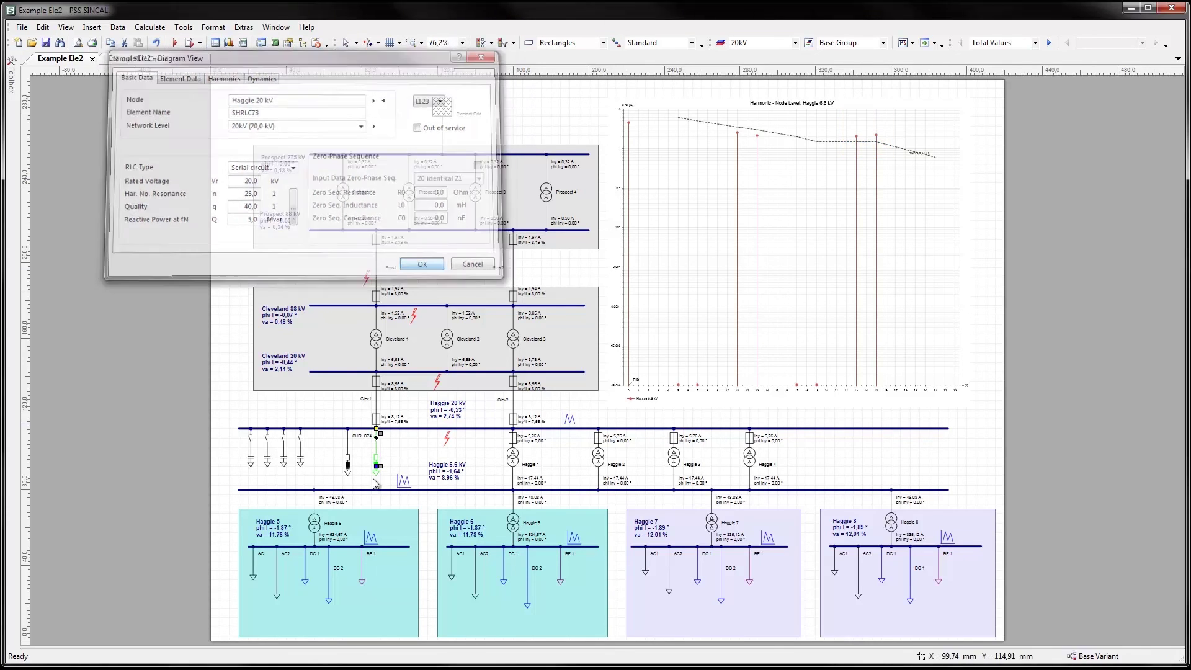
{"action": "right_click", "coordinate": [376, 438]}
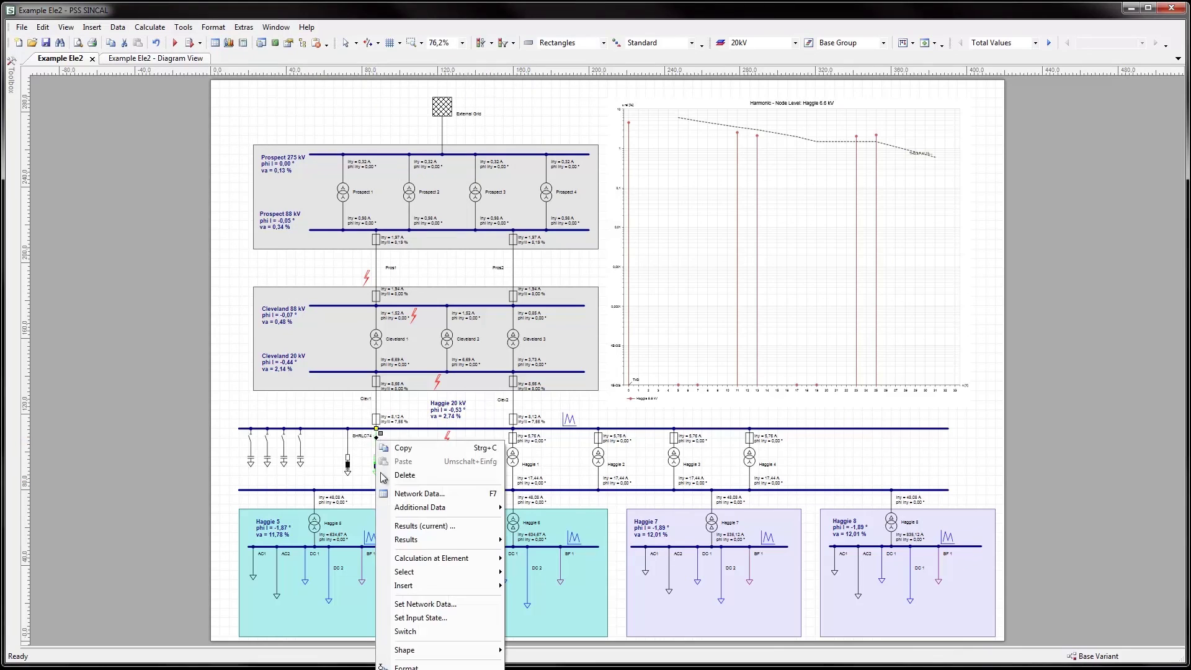
{"action": "left_click", "coordinate": [410, 632]}
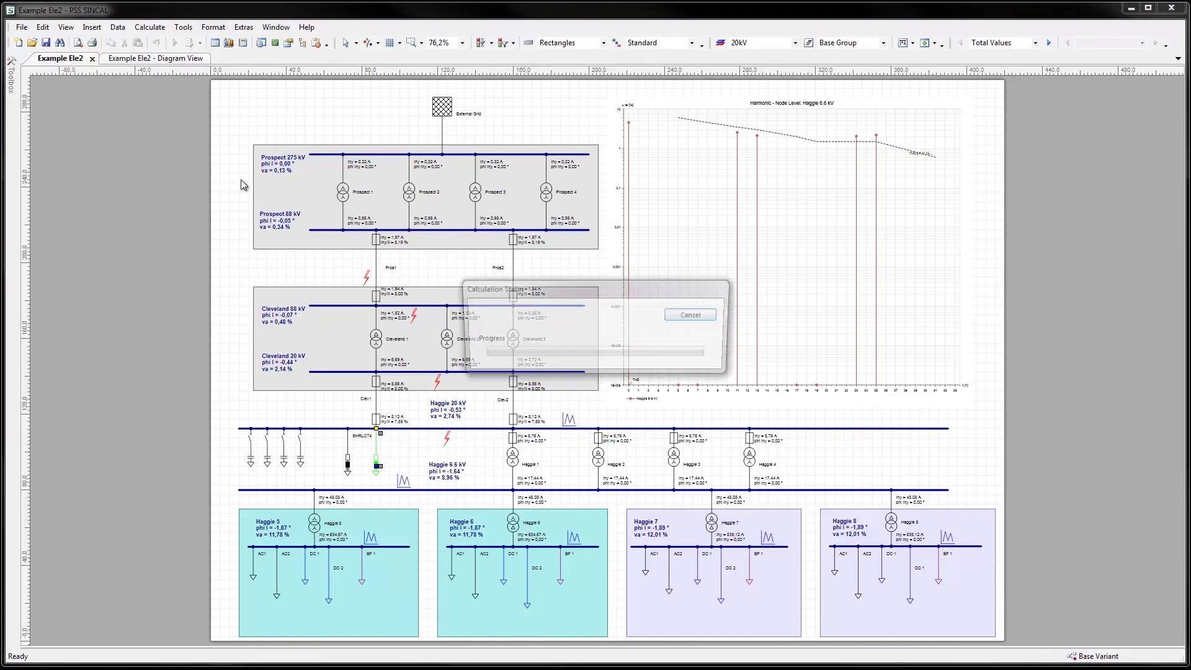